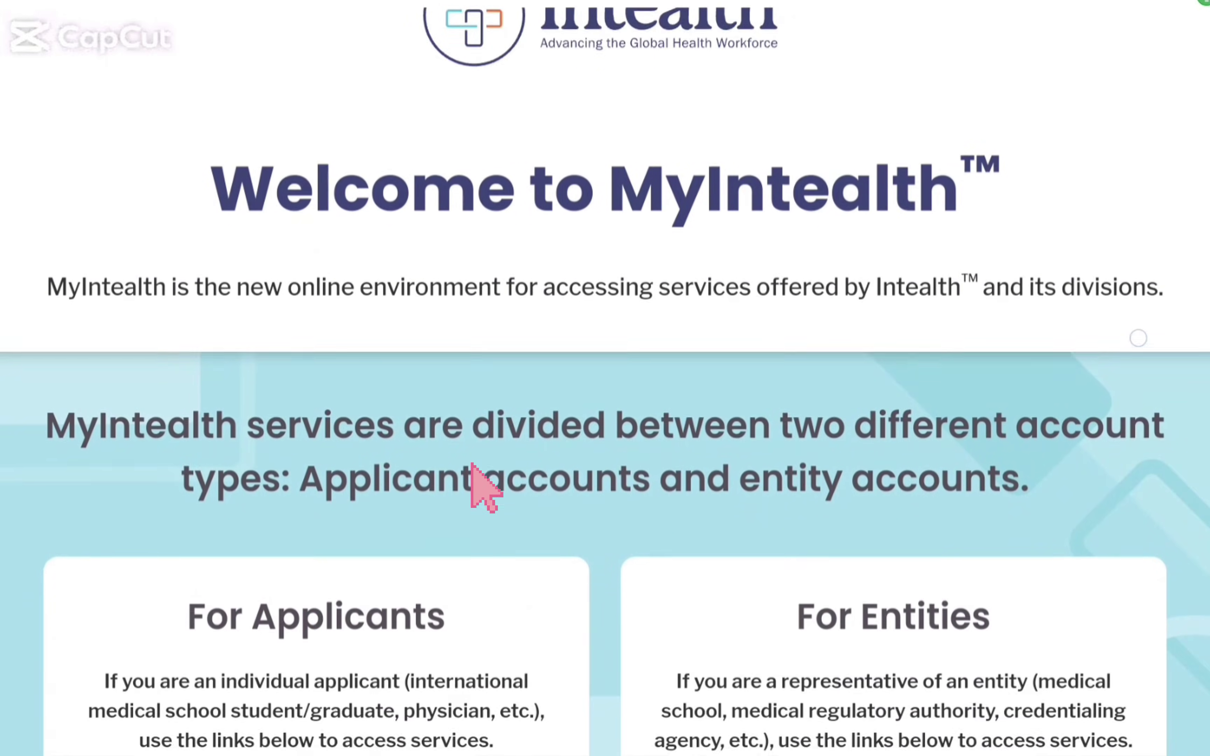
Go to the MyIntealth Applicant Portal page
scroll(485, 488, "down", 3)
scroll(484, 487, "up", 3)
scroll(485, 488, "down", 2)
scroll(471, 464, "down", 5)
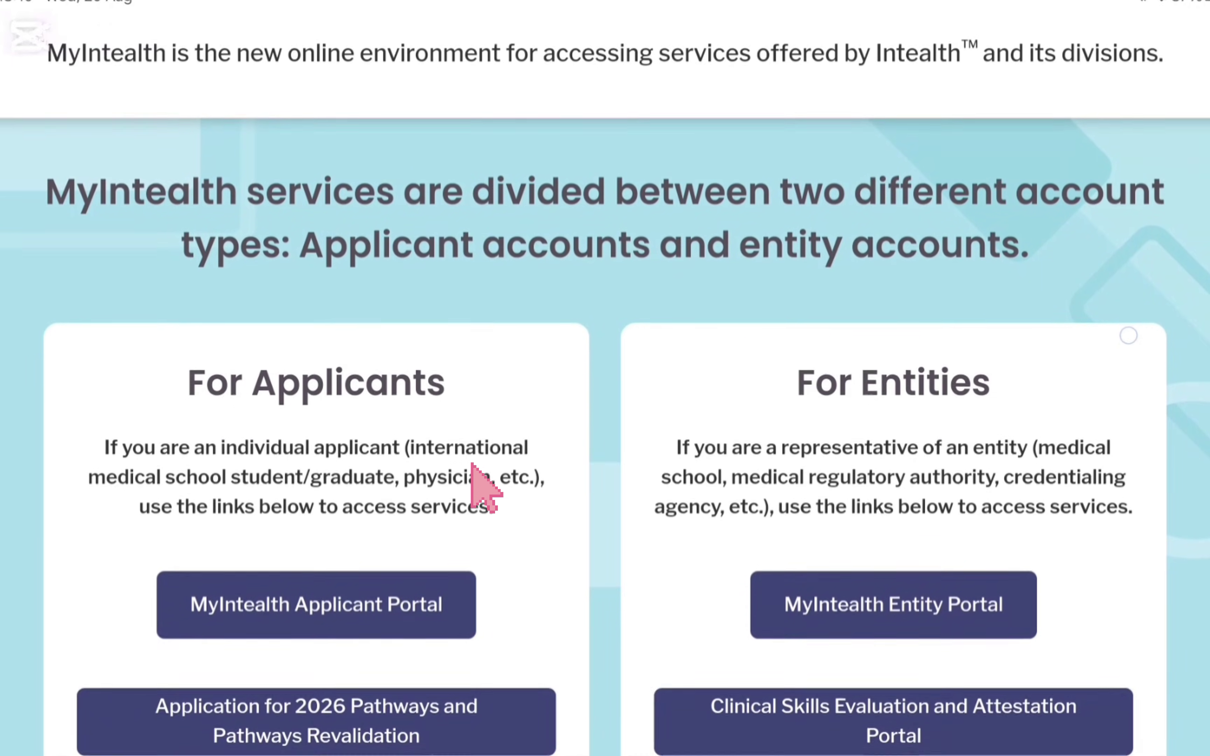
scroll(472, 465, "up", 1)
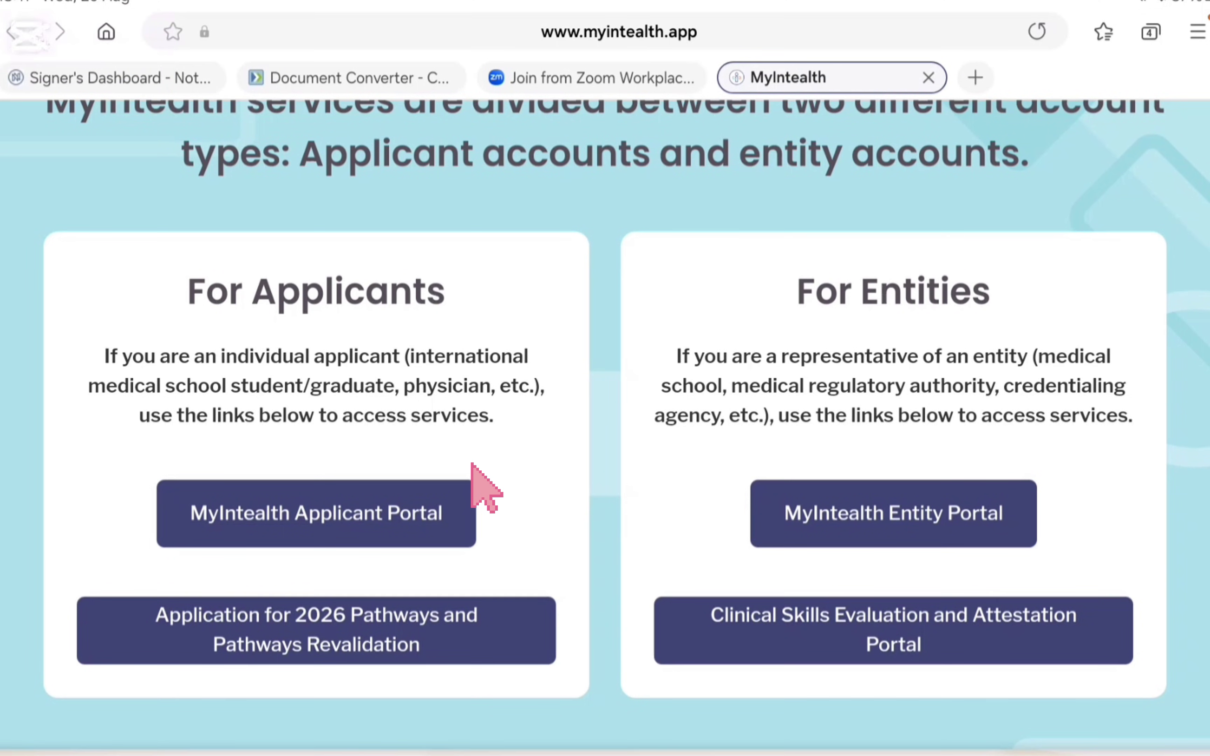
scroll(485, 488, "down", 2)
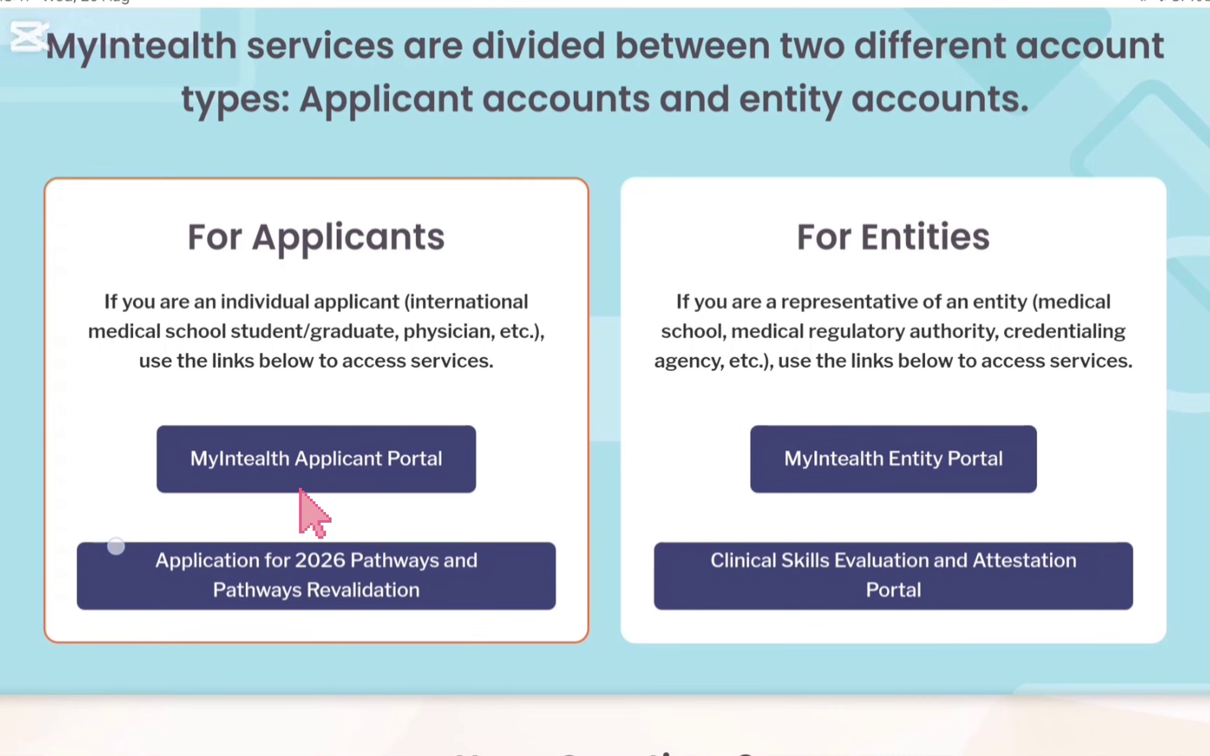
scroll(303, 494, "down", 3)
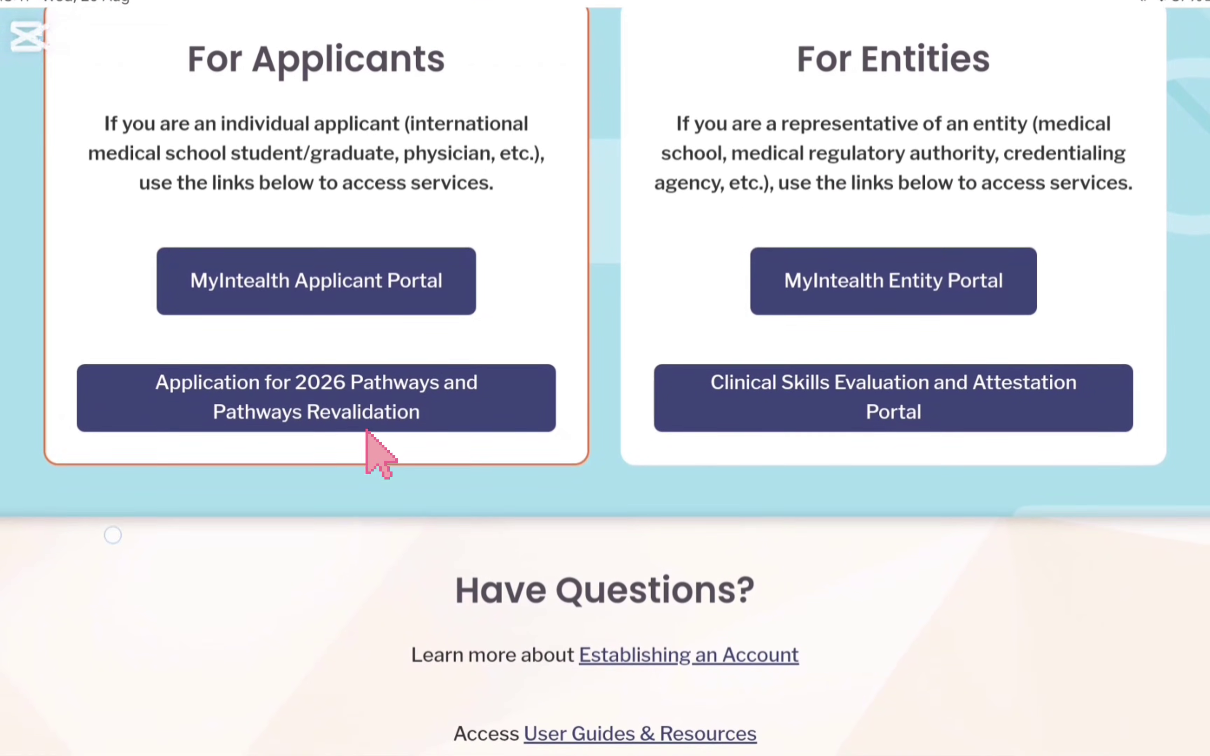
scroll(367, 441, "up", 2)
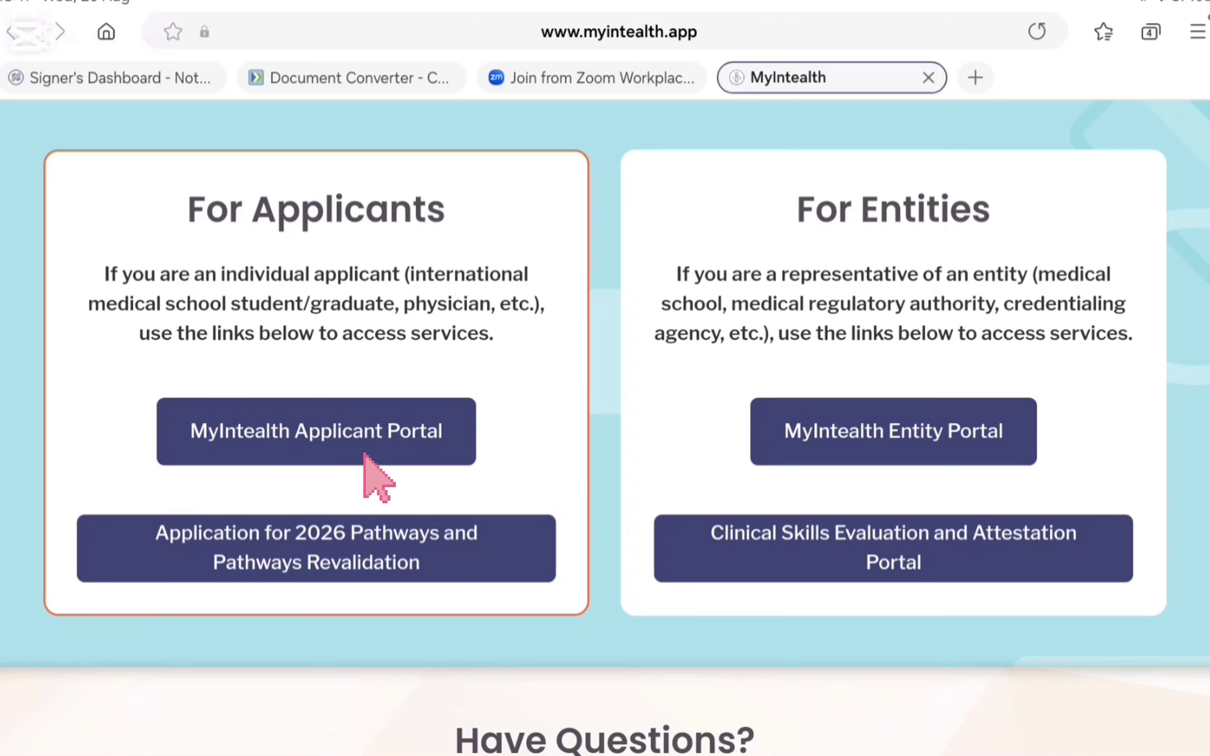
left_click(370, 448)
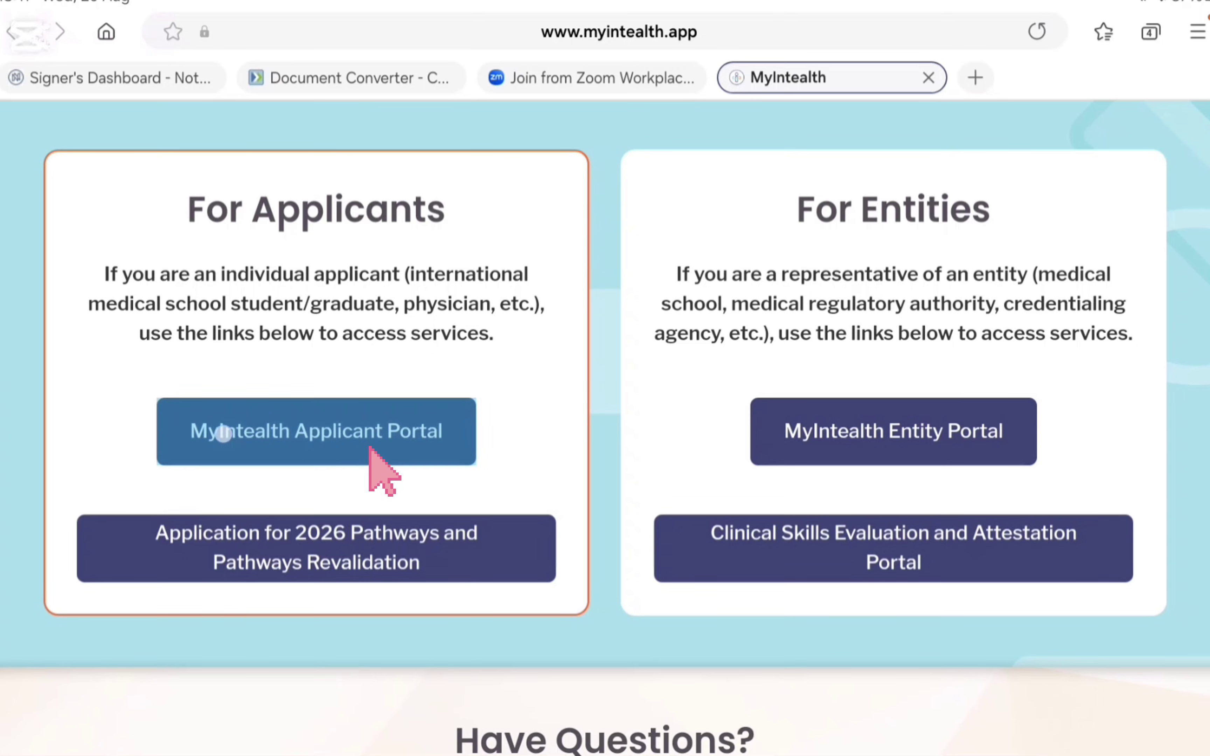
right_click(370, 448)
left_click(370, 448)
left_click(379, 442)
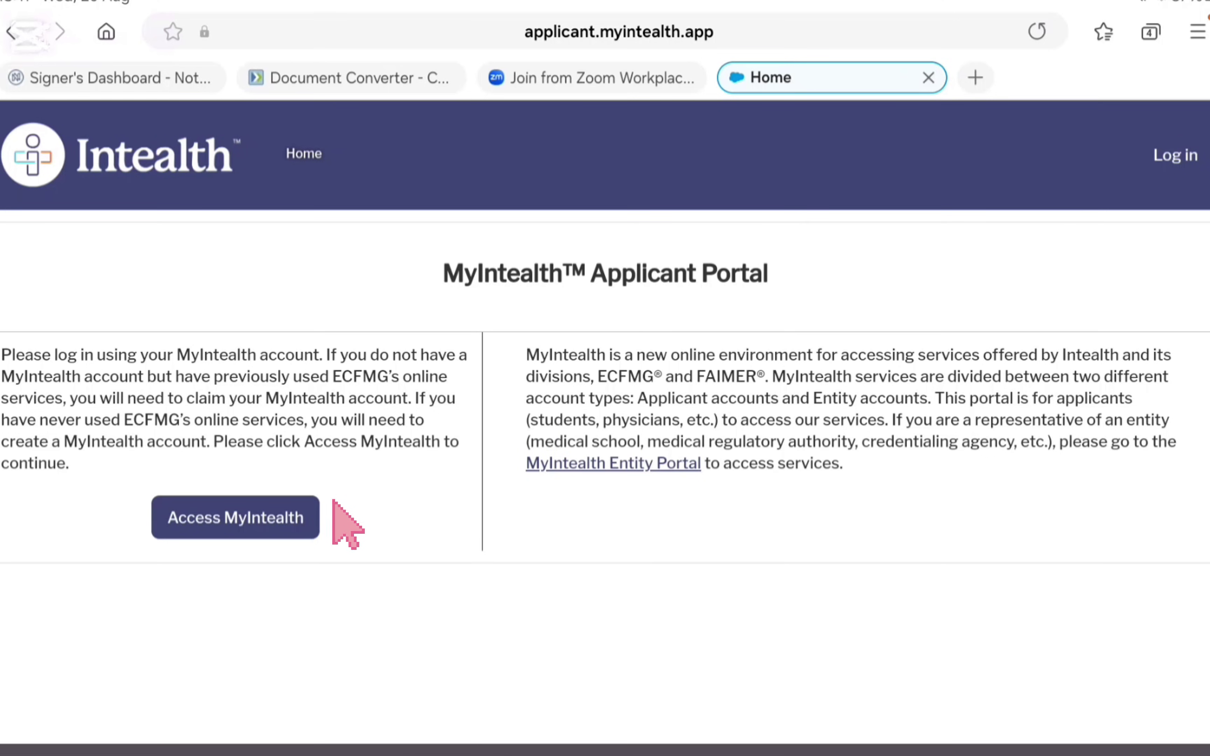
Choose Access MyIntealth to reach the MyIntealth Account Sign In form
scroll(245, 550, "down", 2)
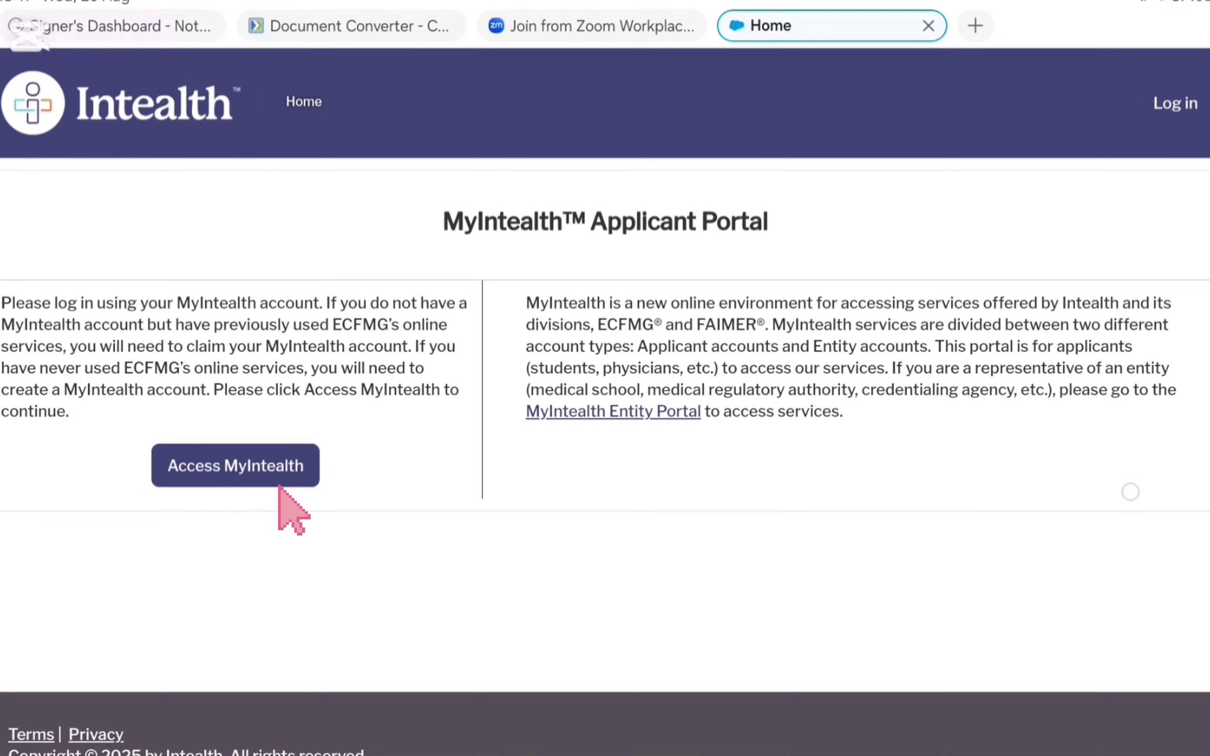
scroll(282, 481, "up", 2)
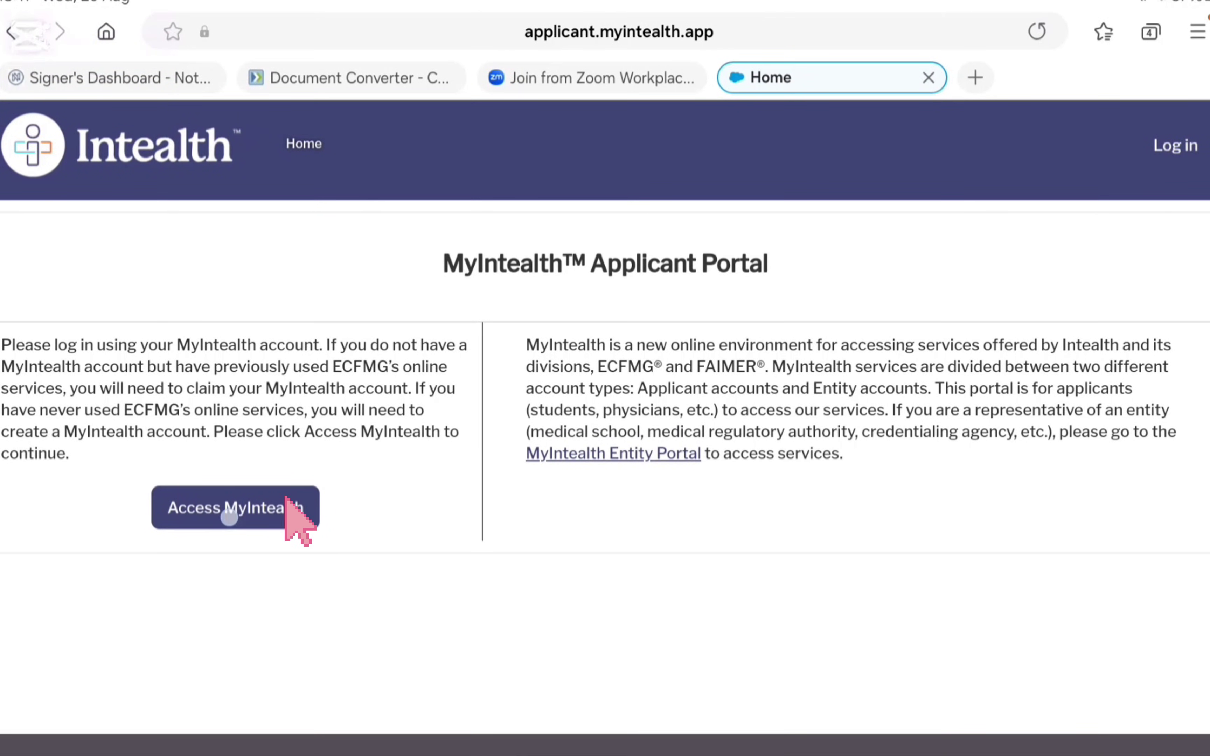
left_click(229, 518)
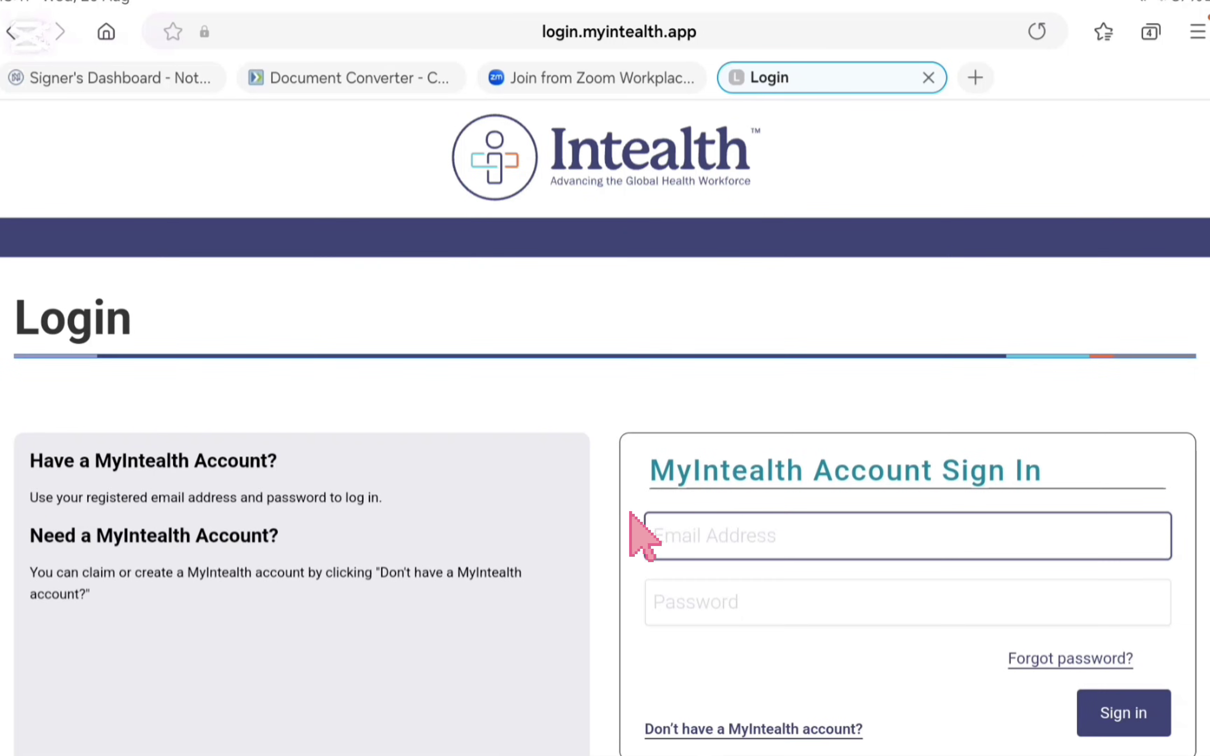
Follow the 'Don't have a MyIntealth account?' link to start a new account
scroll(626, 568, "down", 3)
scroll(724, 516, "down", 1)
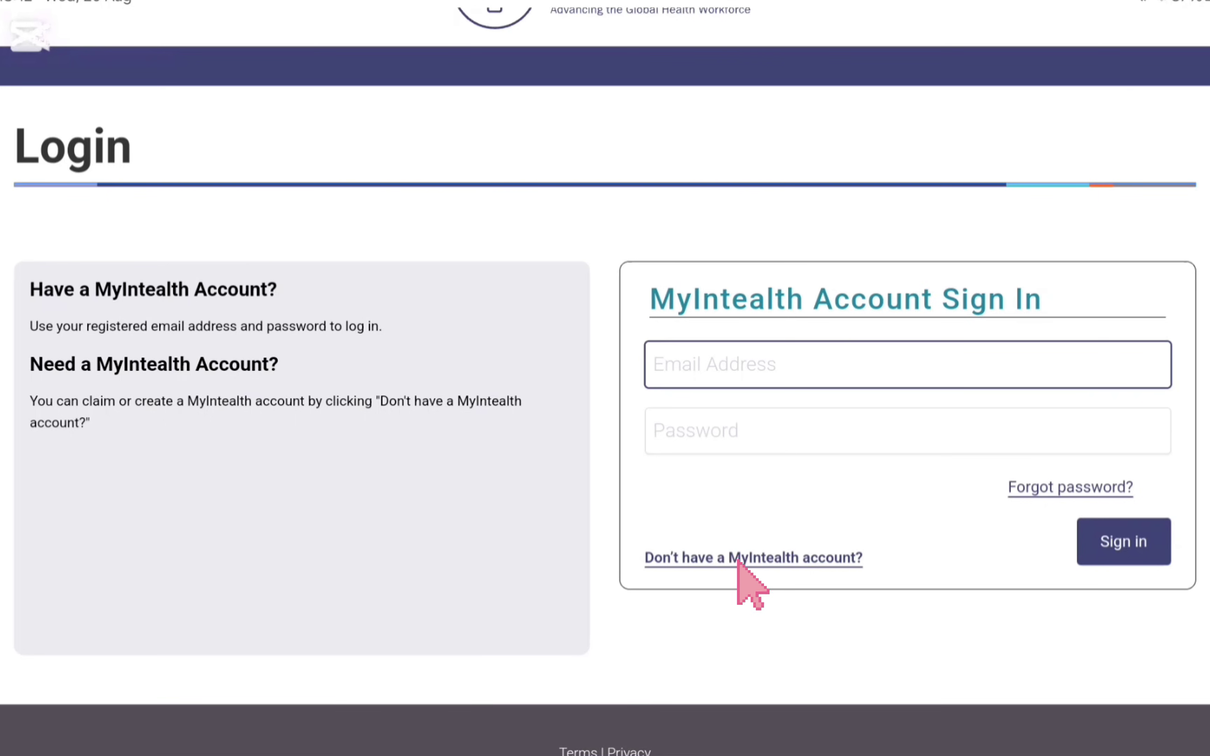
left_click(735, 572)
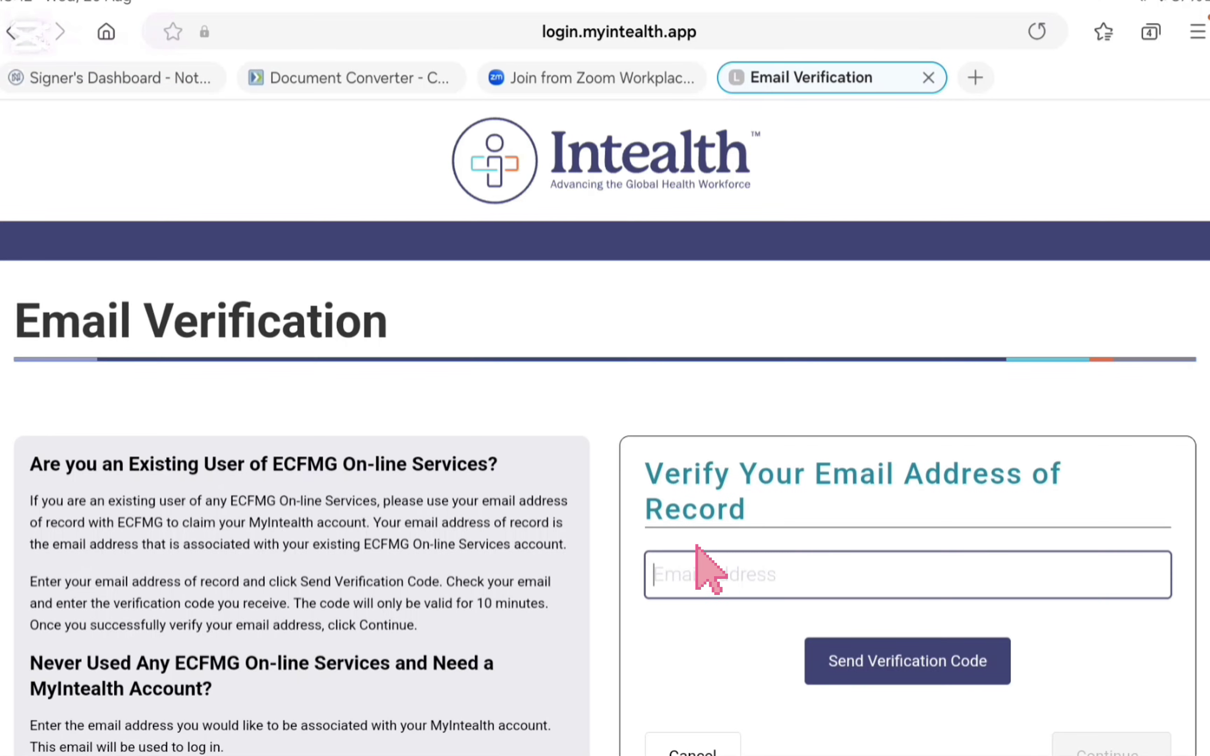
Paste your email address into Email Address and request a verification code
scroll(671, 595, "down", 5)
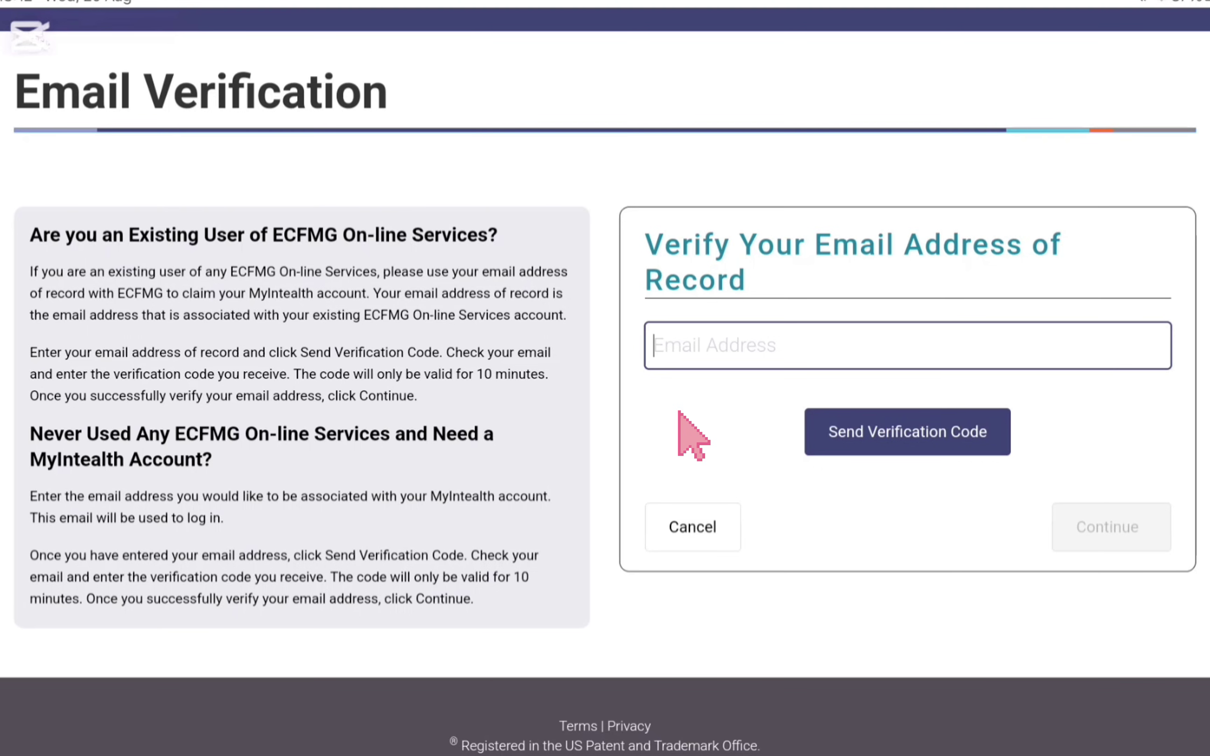
left_click(676, 353)
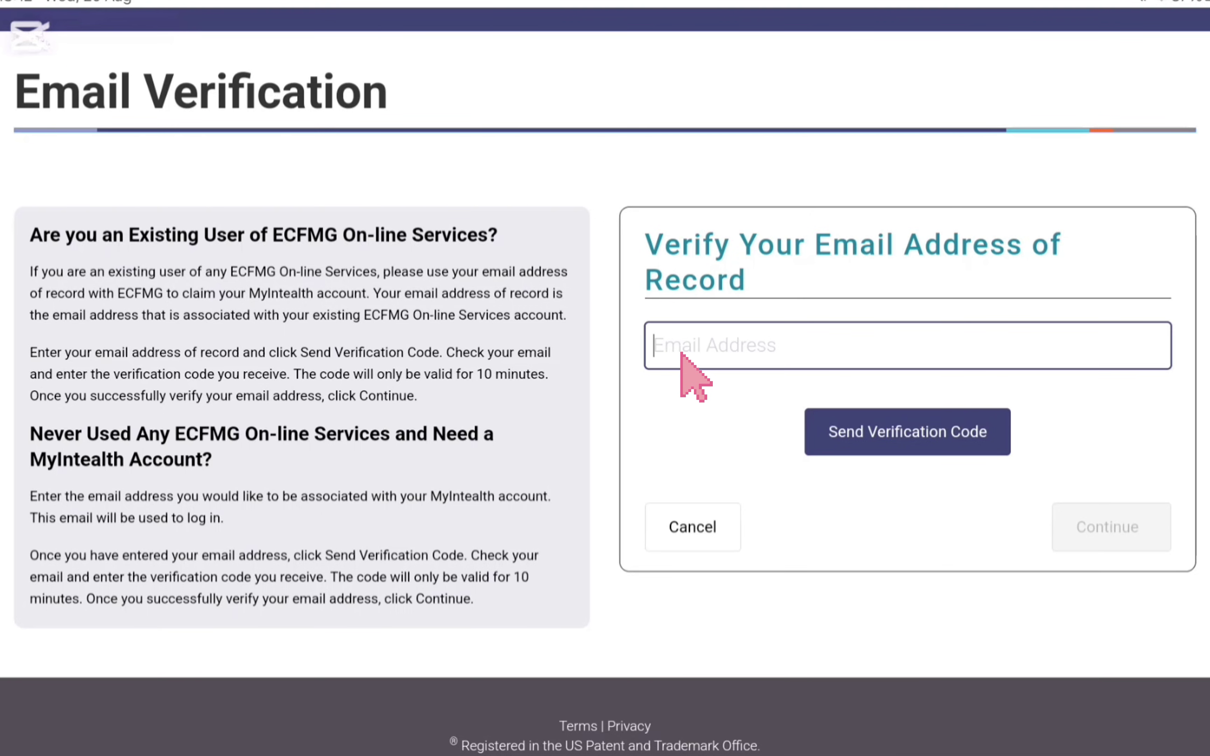
key("ctrl+v")
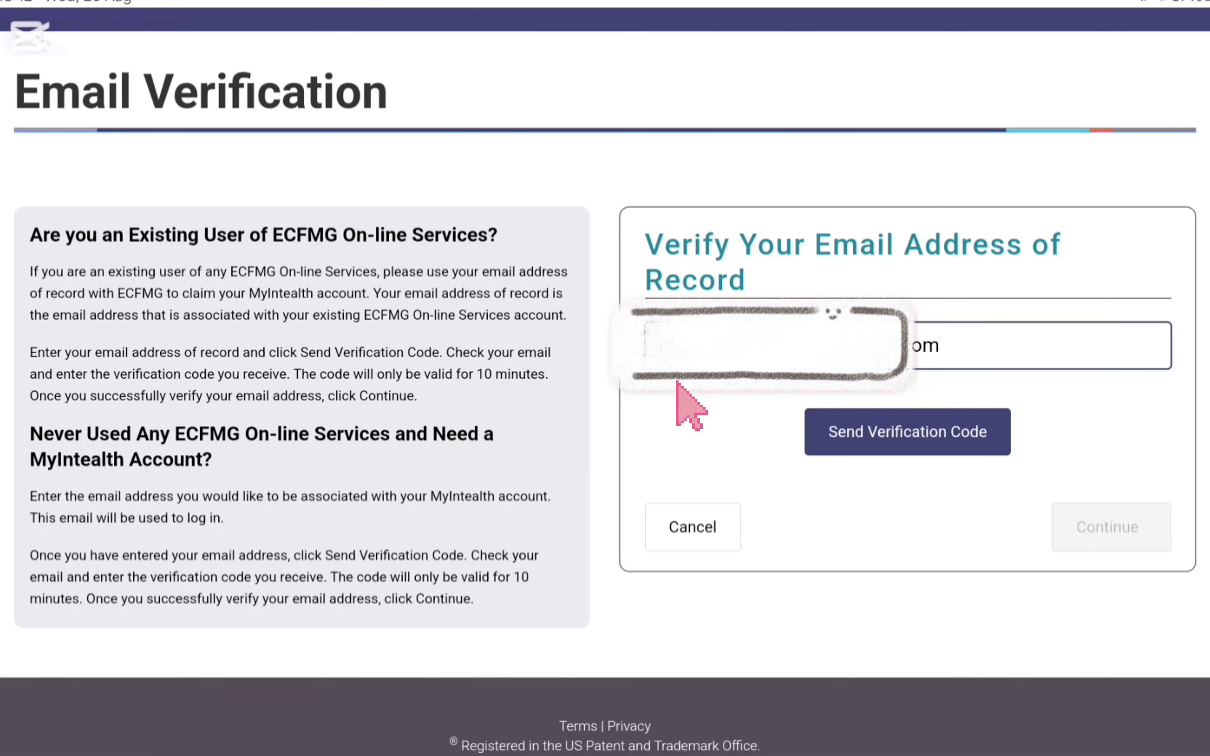
key("Return")
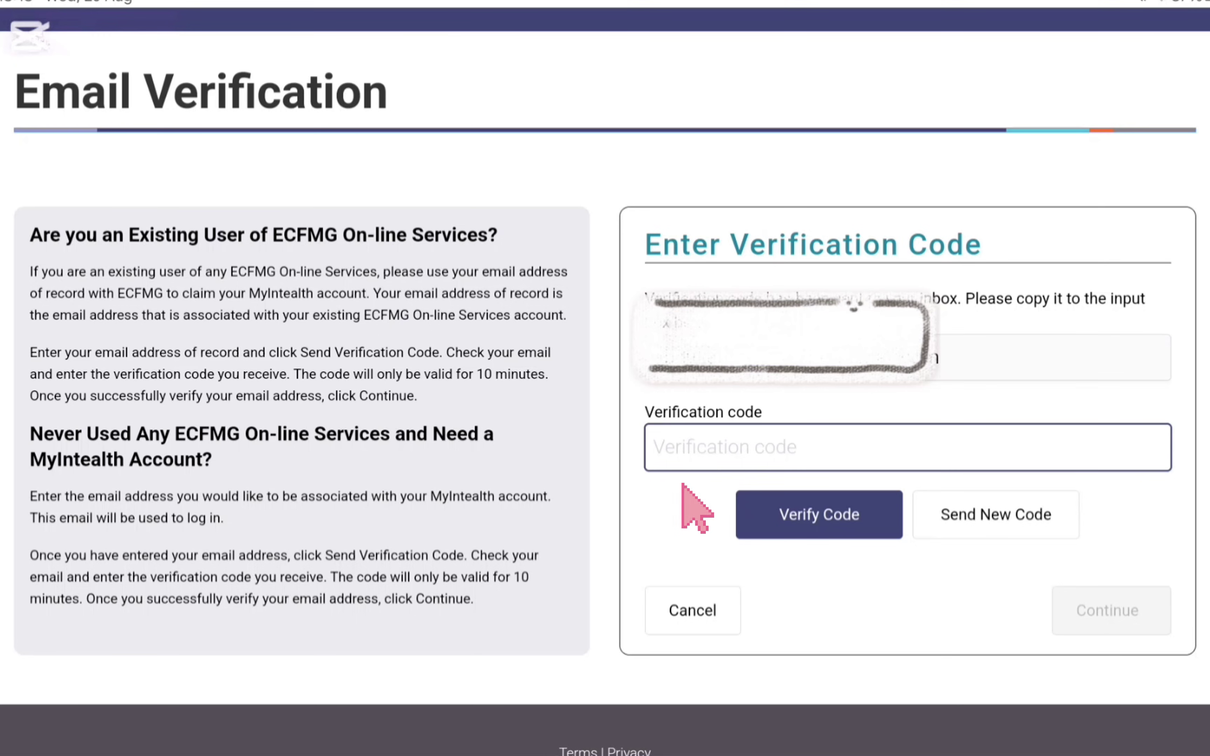
Enter the emailed verification code and submit it with Verify Code
left_click(691, 464)
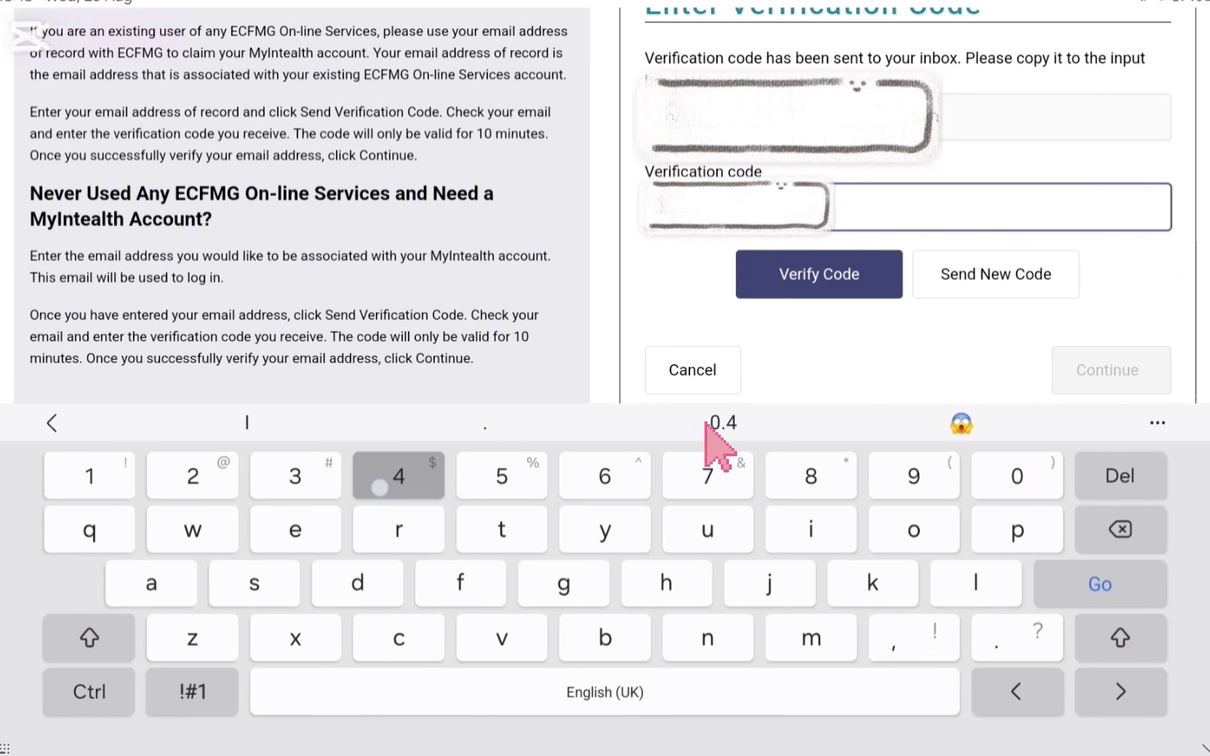
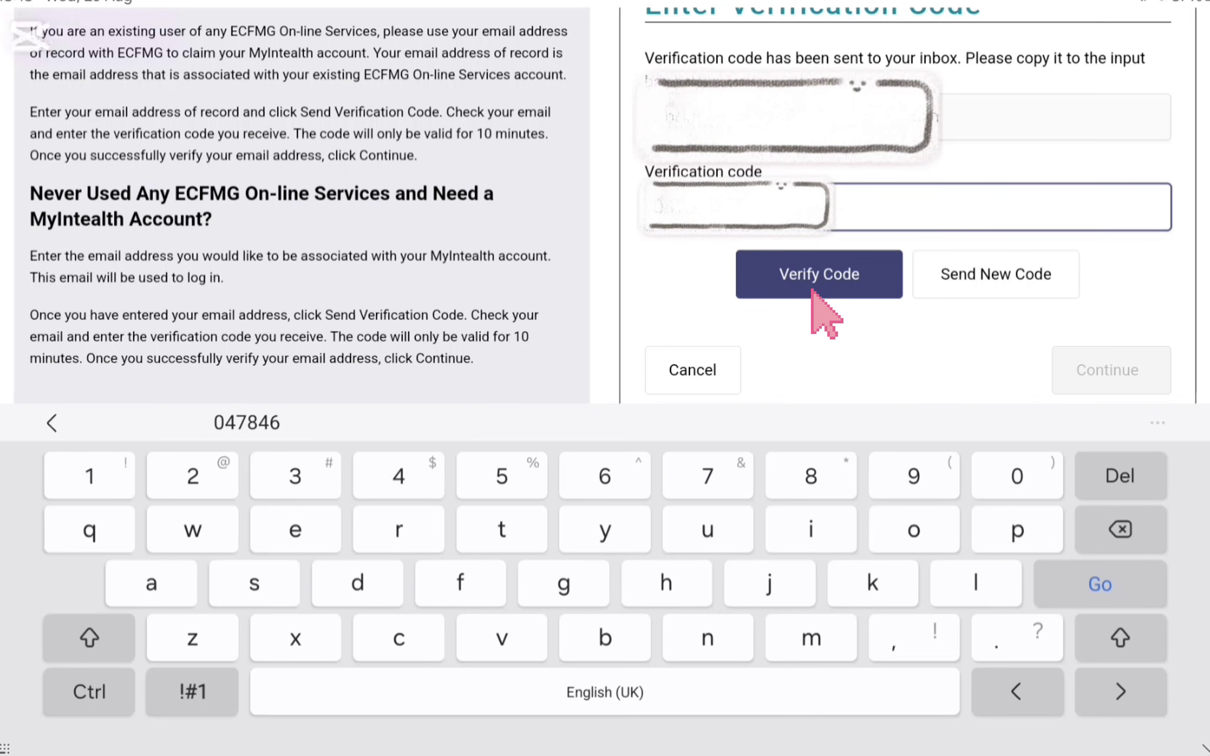
left_click(812, 291)
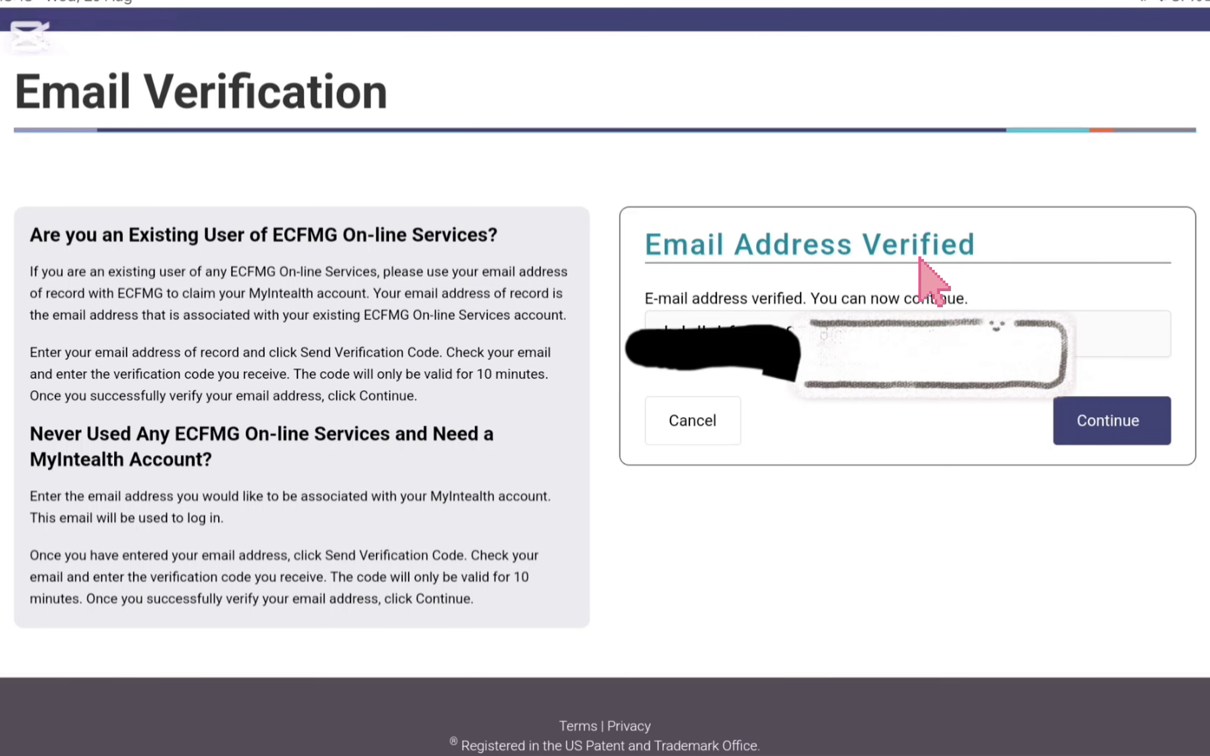
Continue from the Email Address Verified panel to finish account setup
left_click(1056, 419)
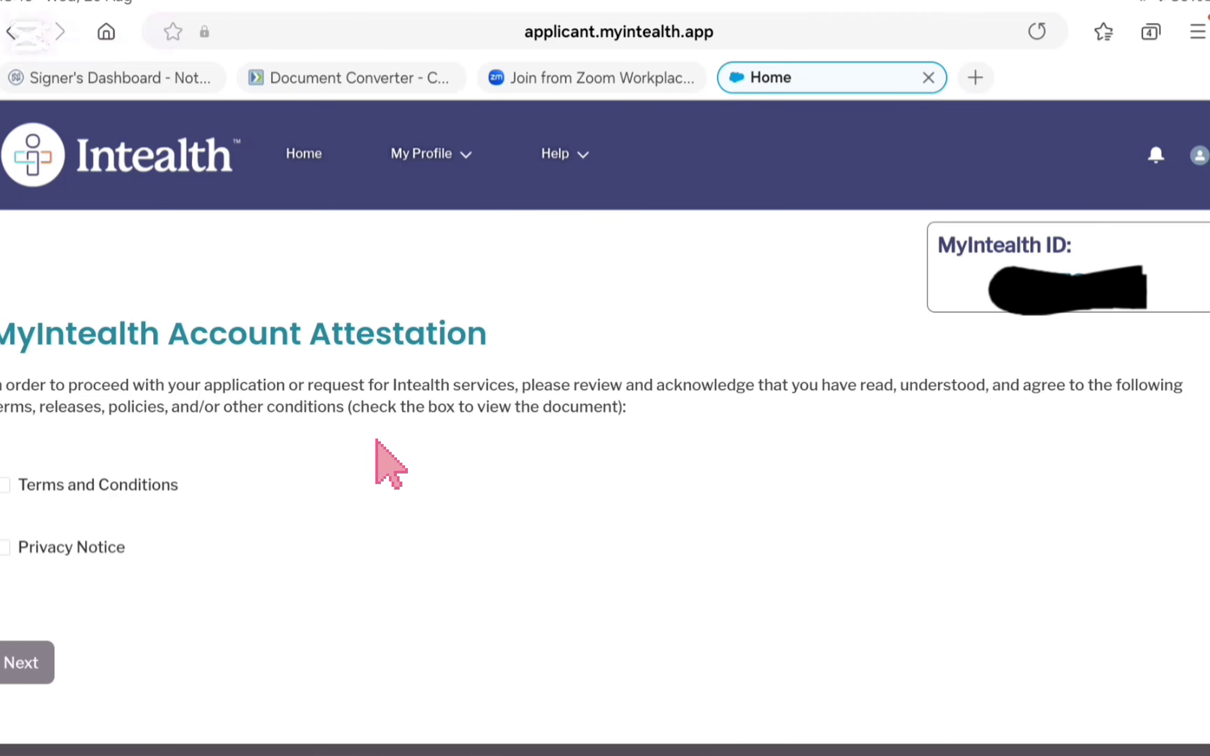
Accept both the Terms and Conditions and the Privacy Notice, then proceed with Next
left_click(97, 493)
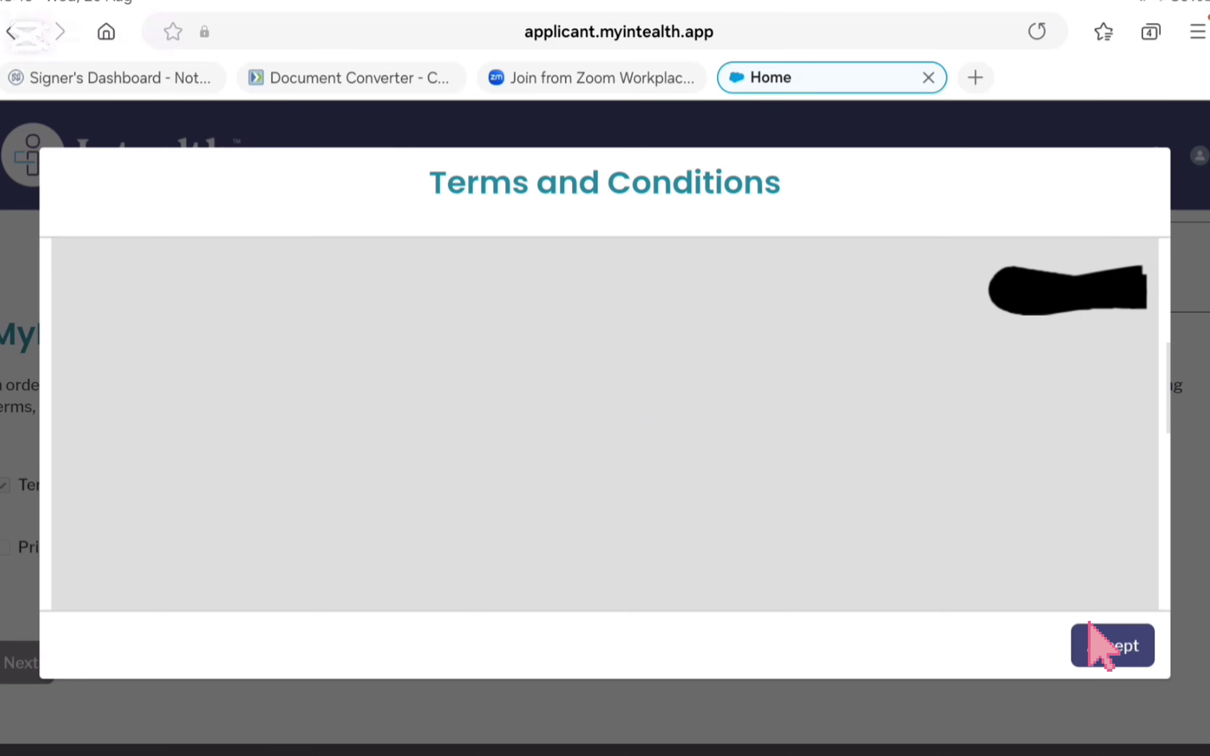
left_click(1115, 647)
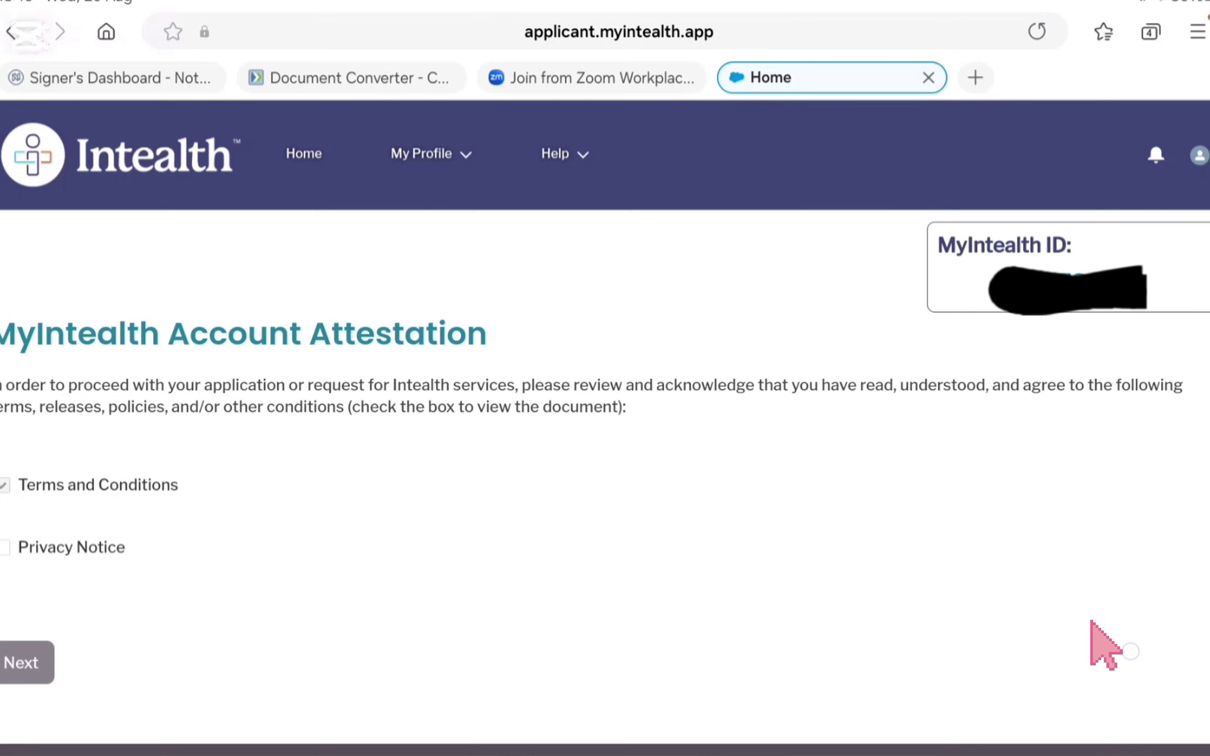
left_click(475, 555)
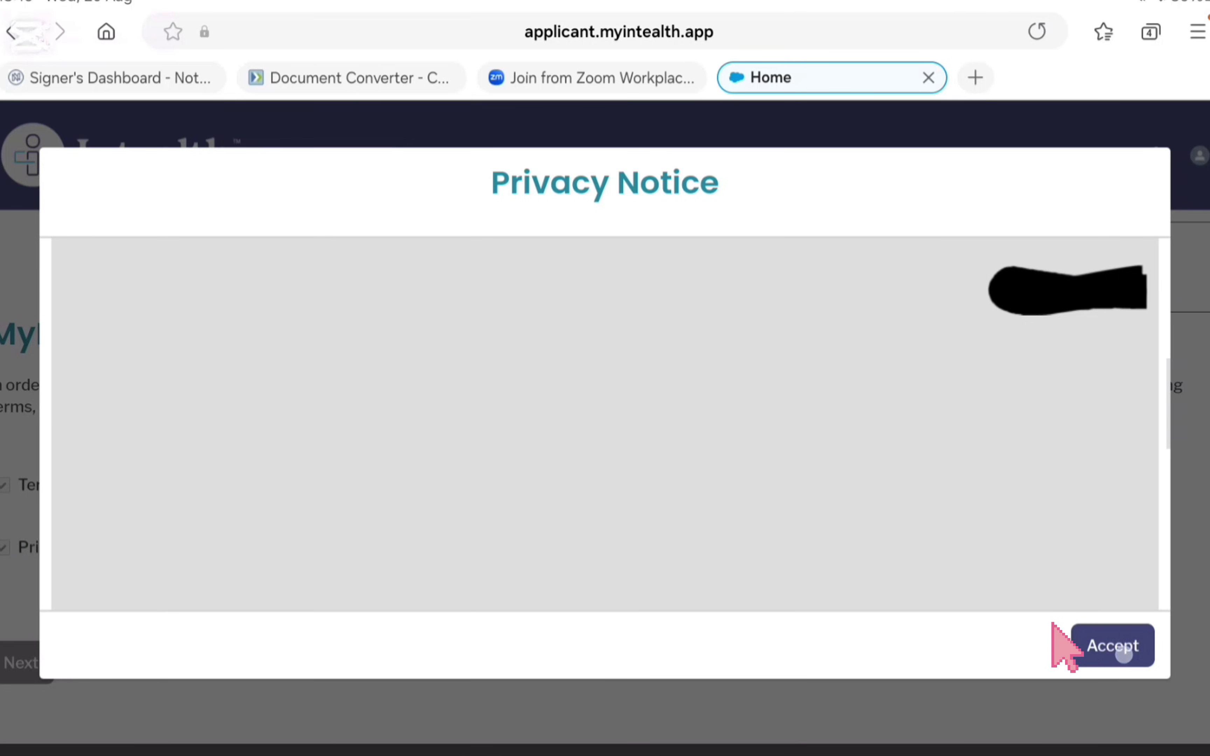
left_click(1075, 643)
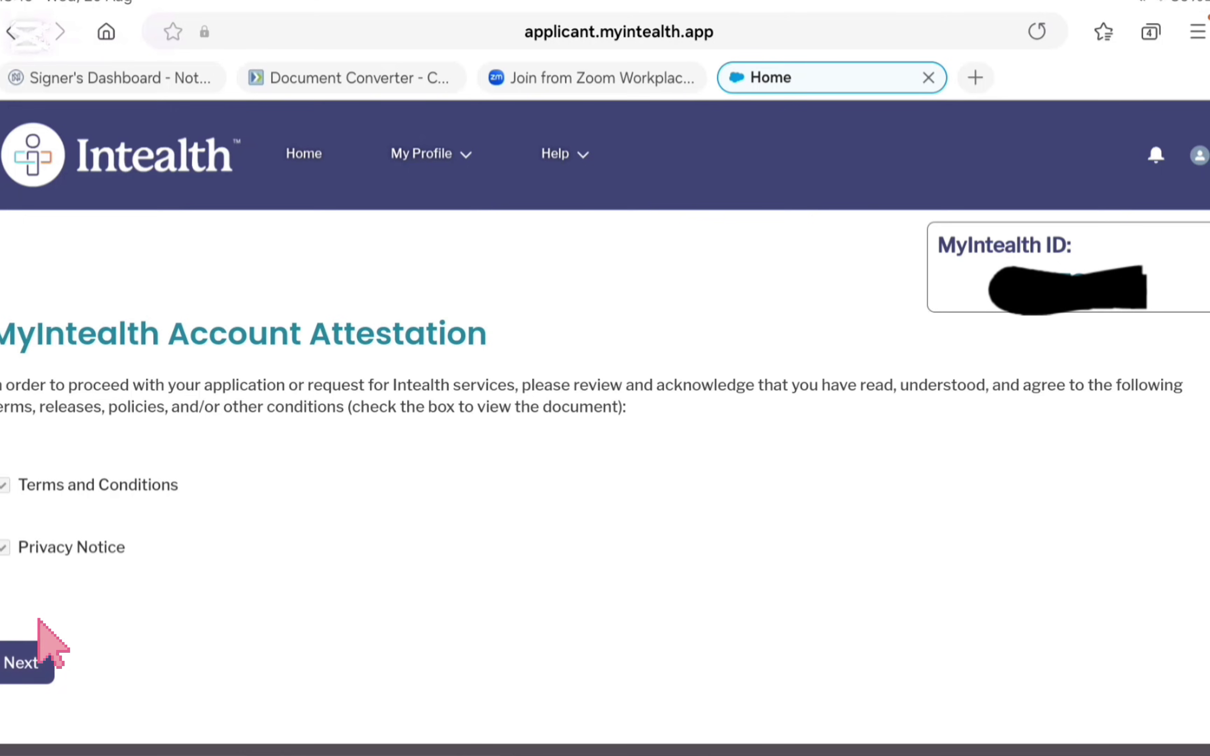
left_click(41, 646)
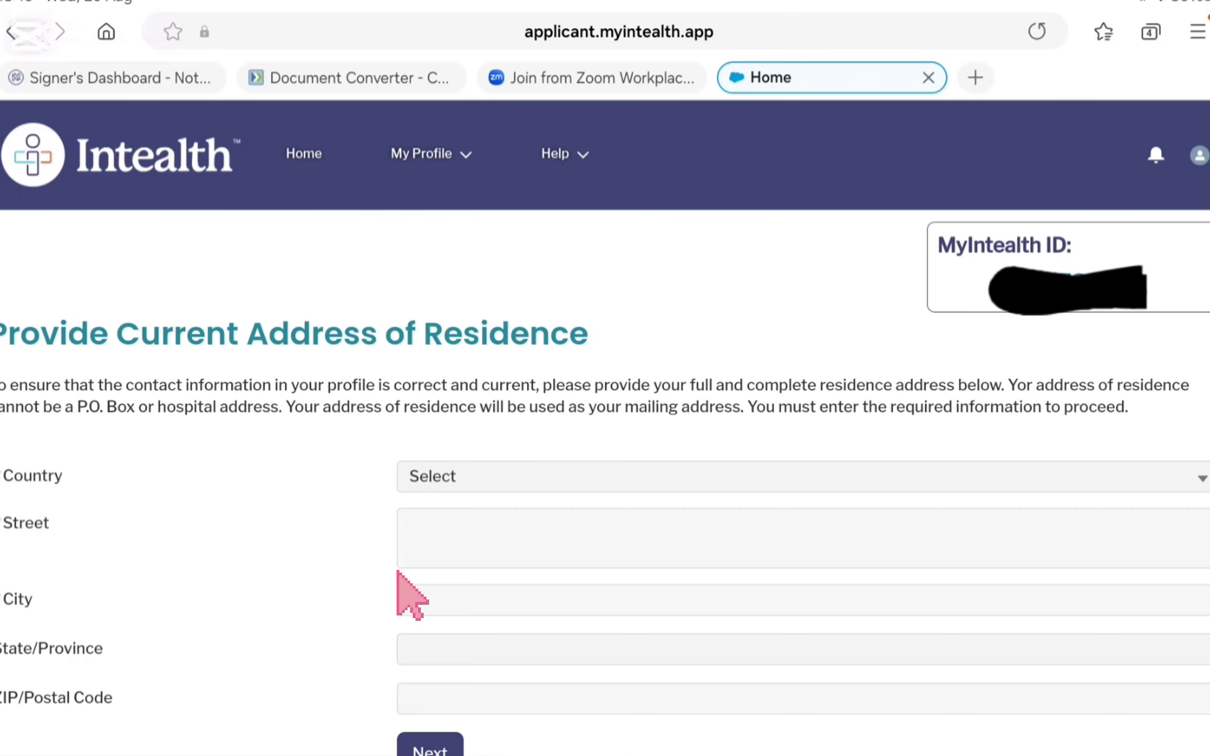
scroll(400, 594, "down", 3)
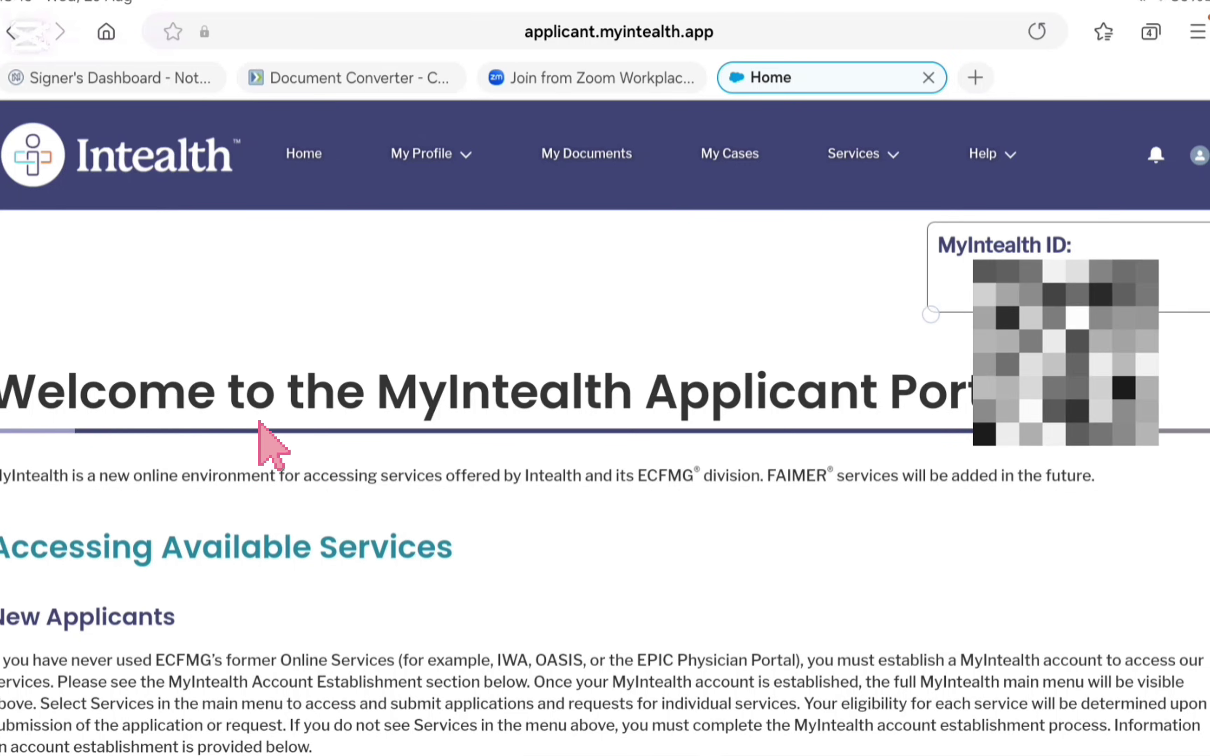
scroll(238, 465, "down", 3)
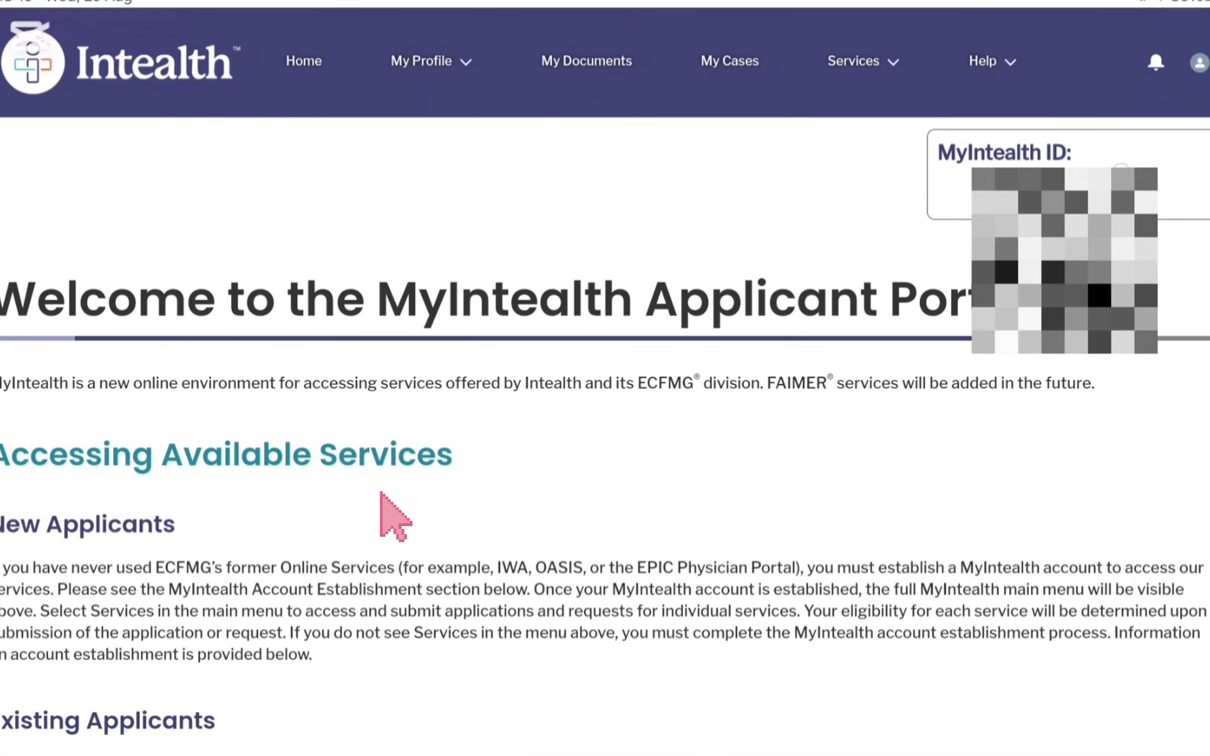
scroll(380, 501, "down", 1)
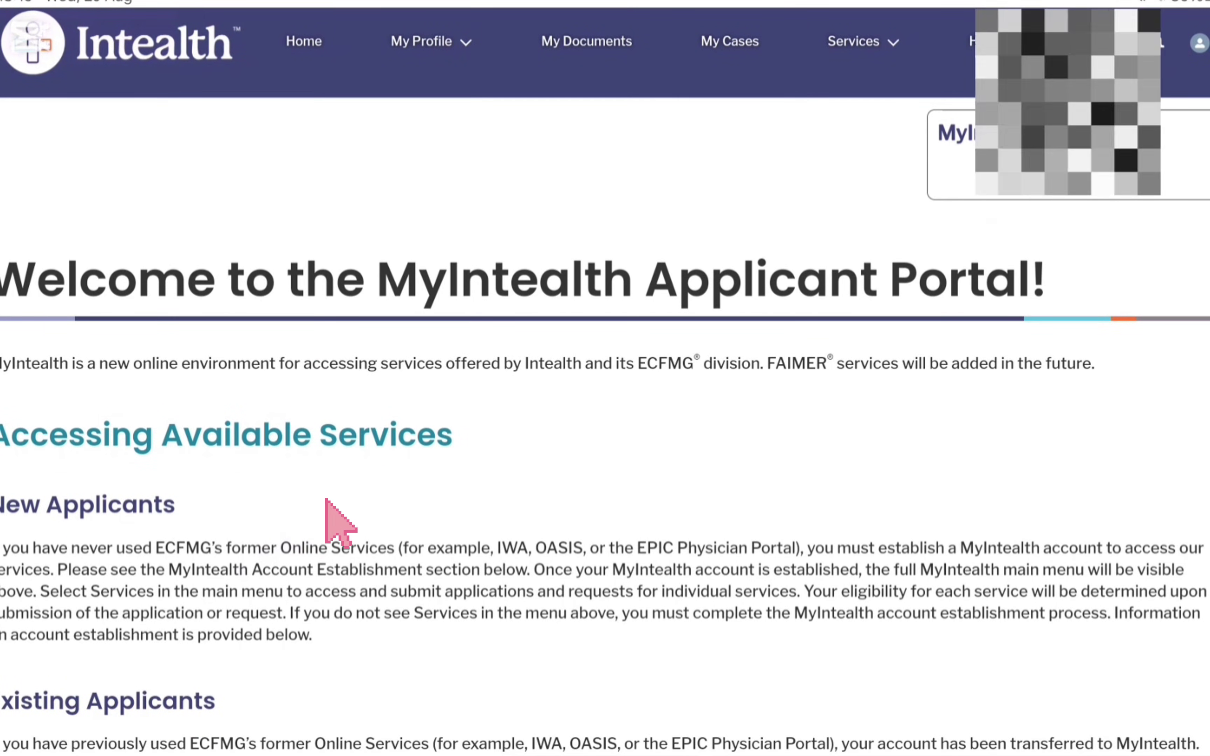
scroll(486, 461, "down", 4)
scroll(430, 430, "down", 6)
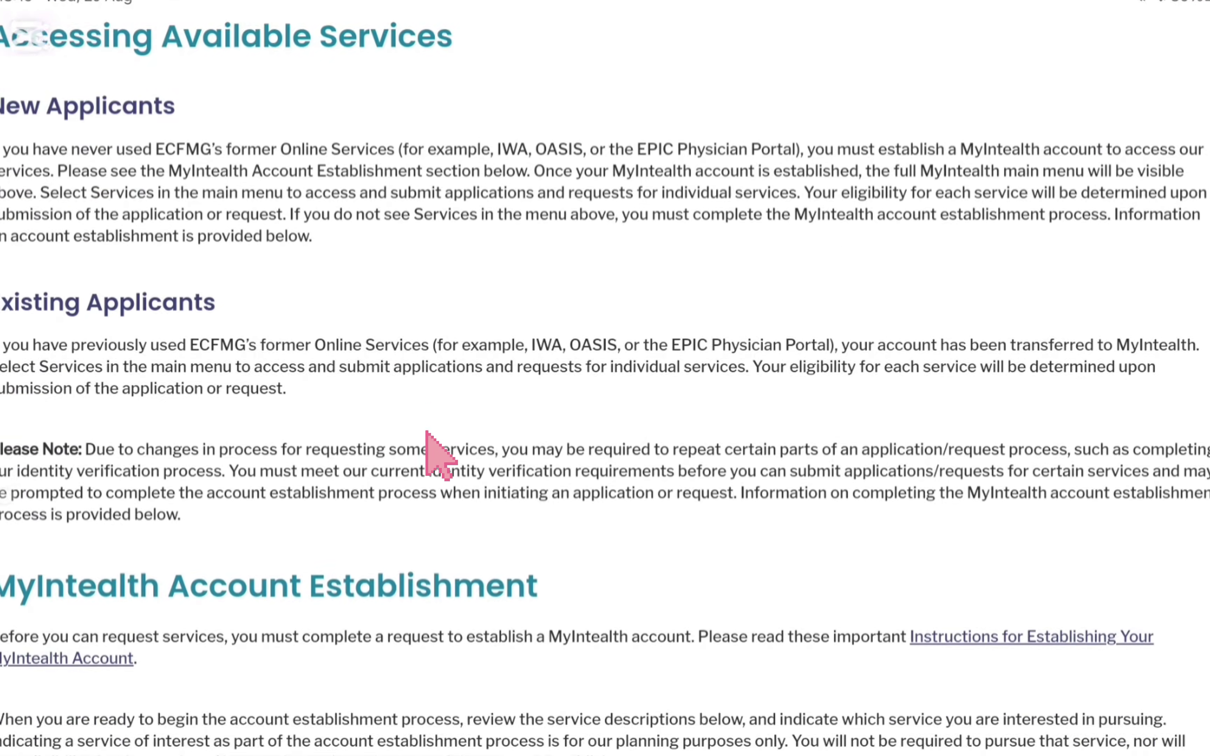
scroll(443, 426, "down", 5)
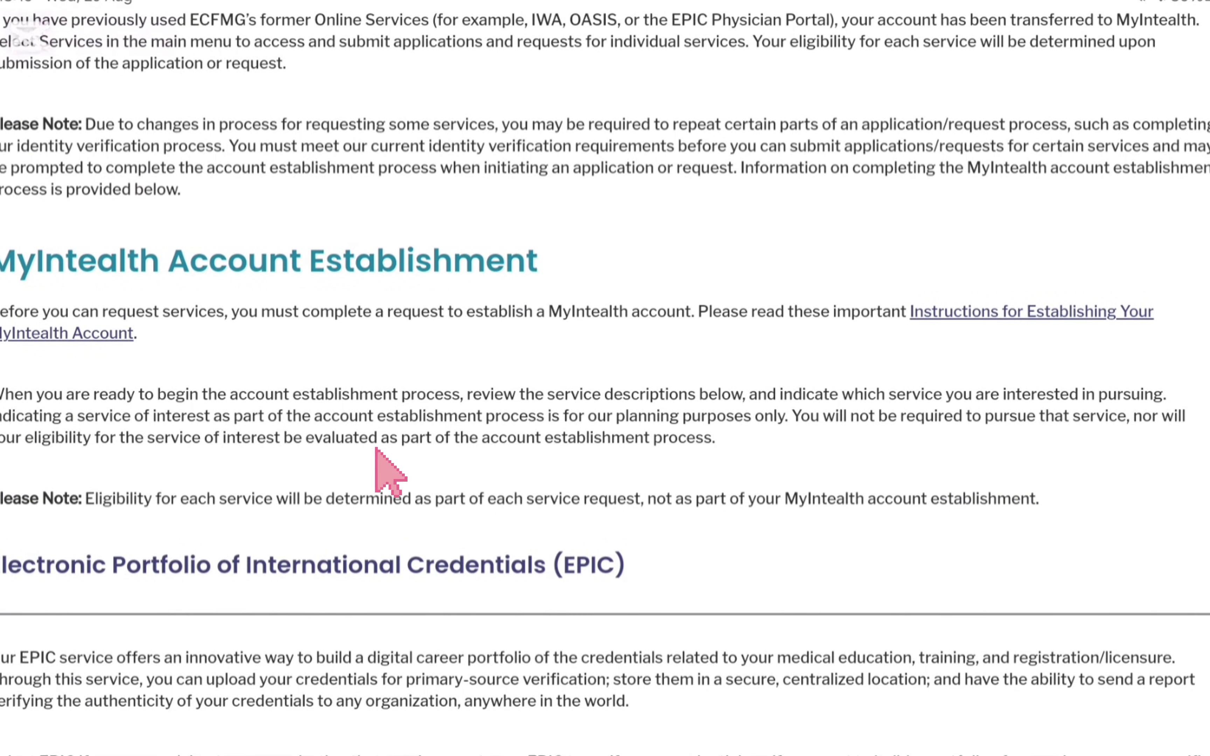
scroll(370, 476, "down", 12)
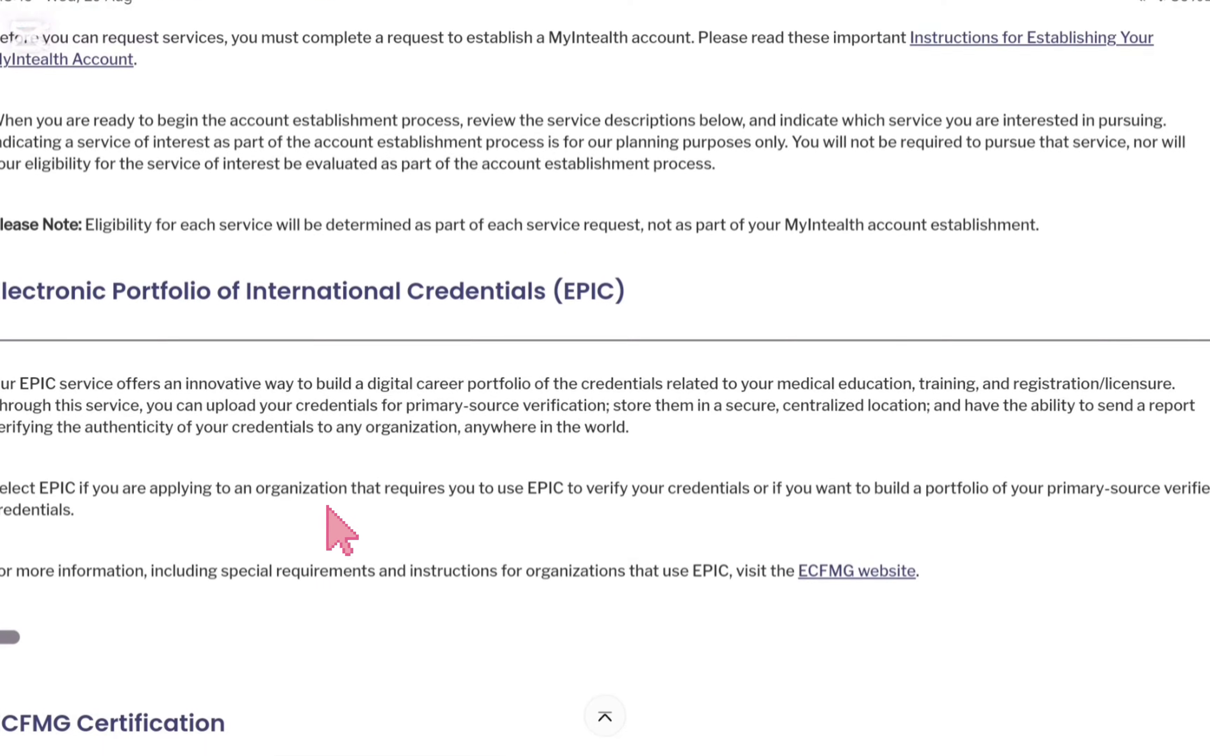
scroll(170, 411, "down", 3)
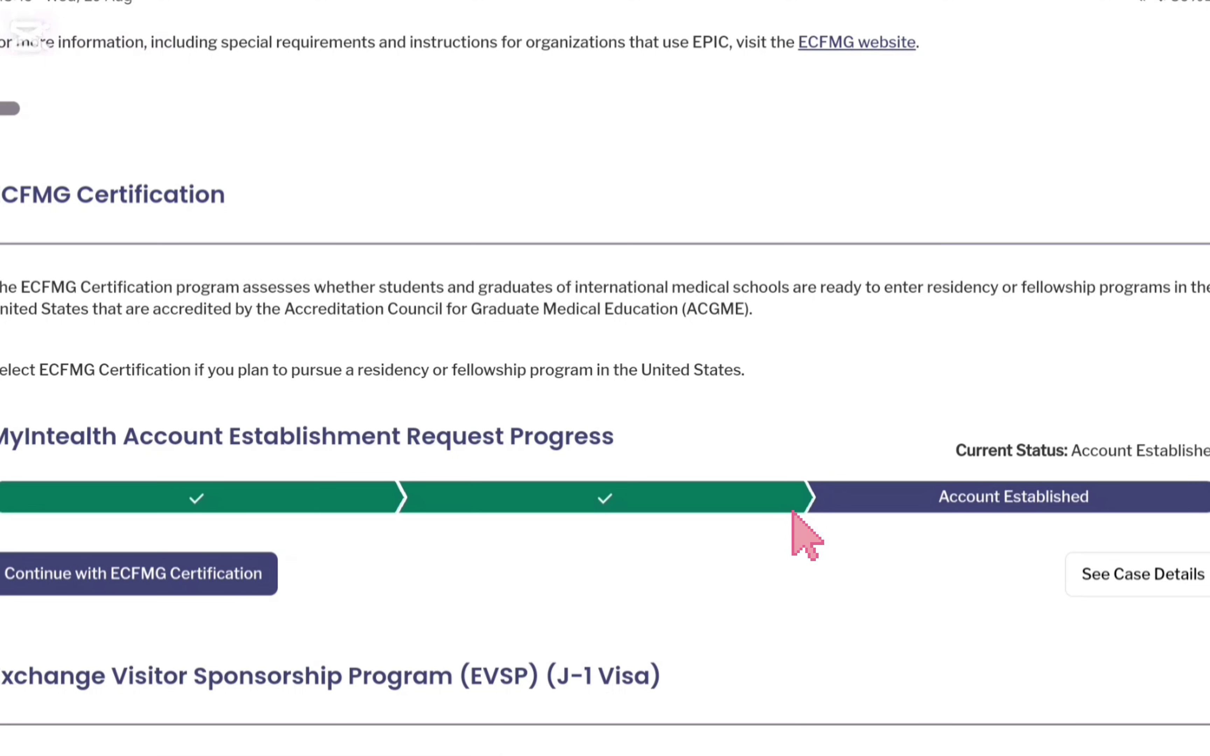
scroll(795, 513, "up", 10)
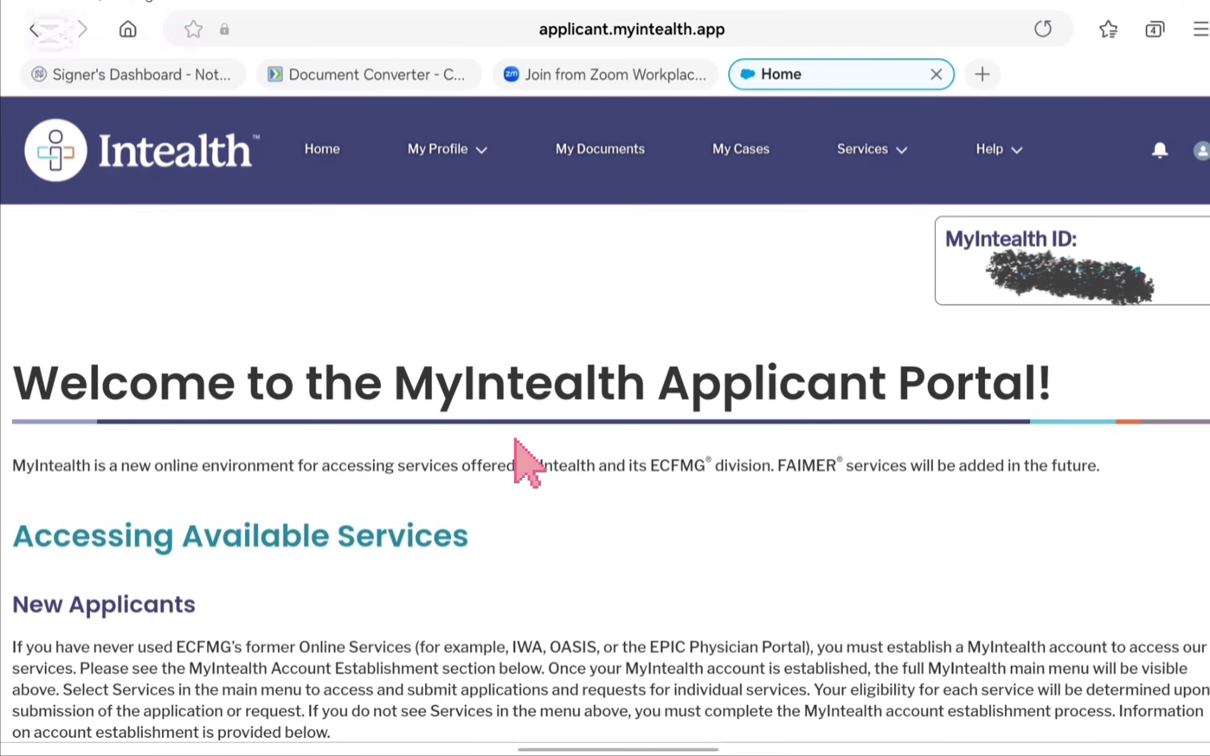
Open ECFMG Certification from the Services menu and skim its About overview
left_click(870, 150)
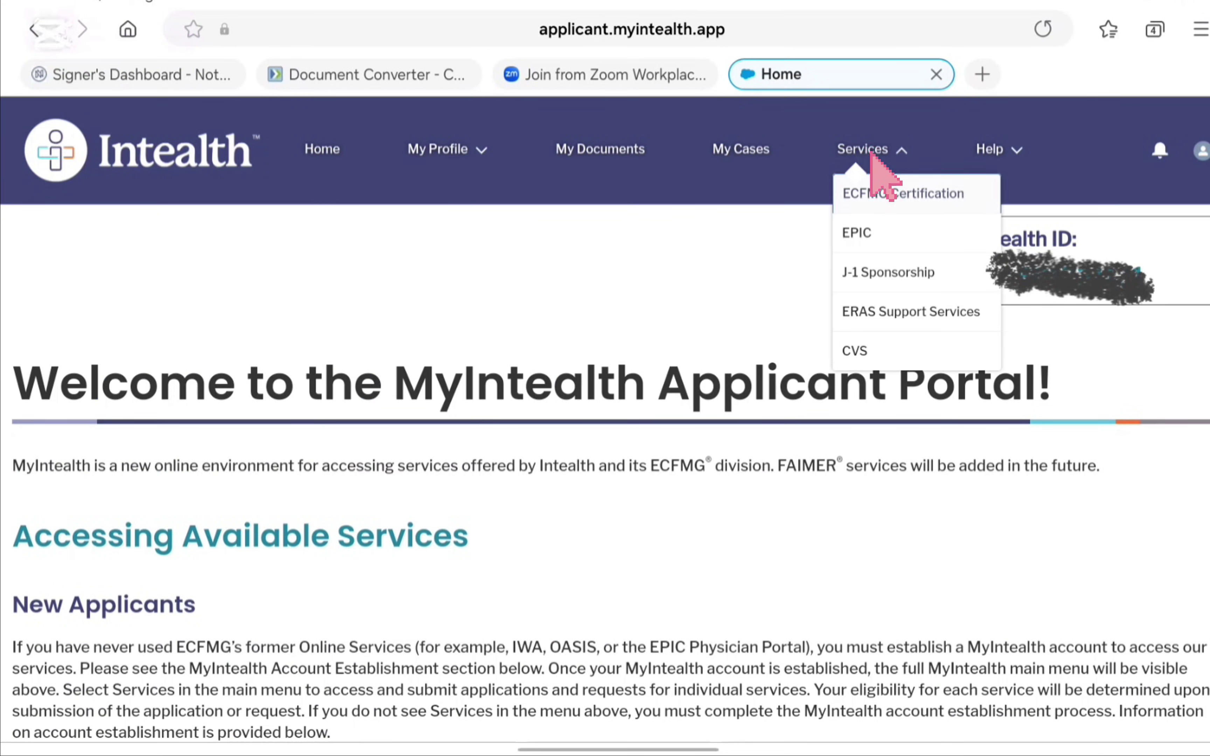
left_click(933, 213)
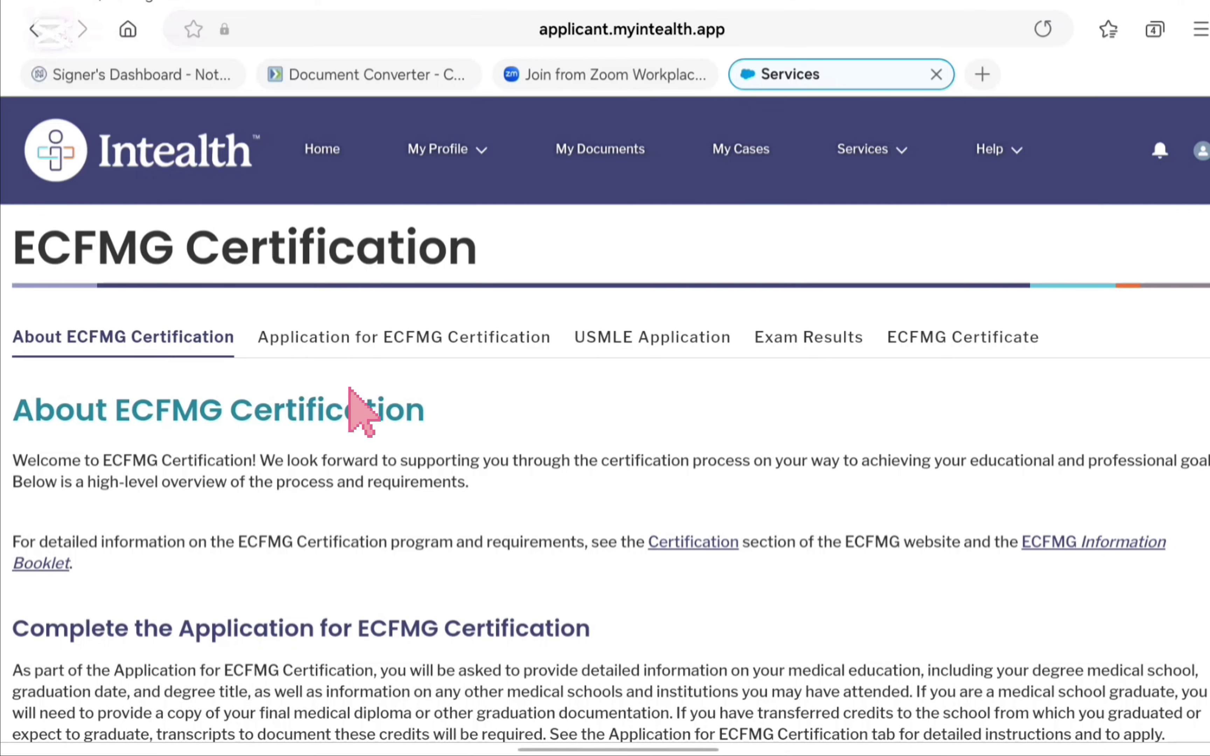
left_click(879, 155)
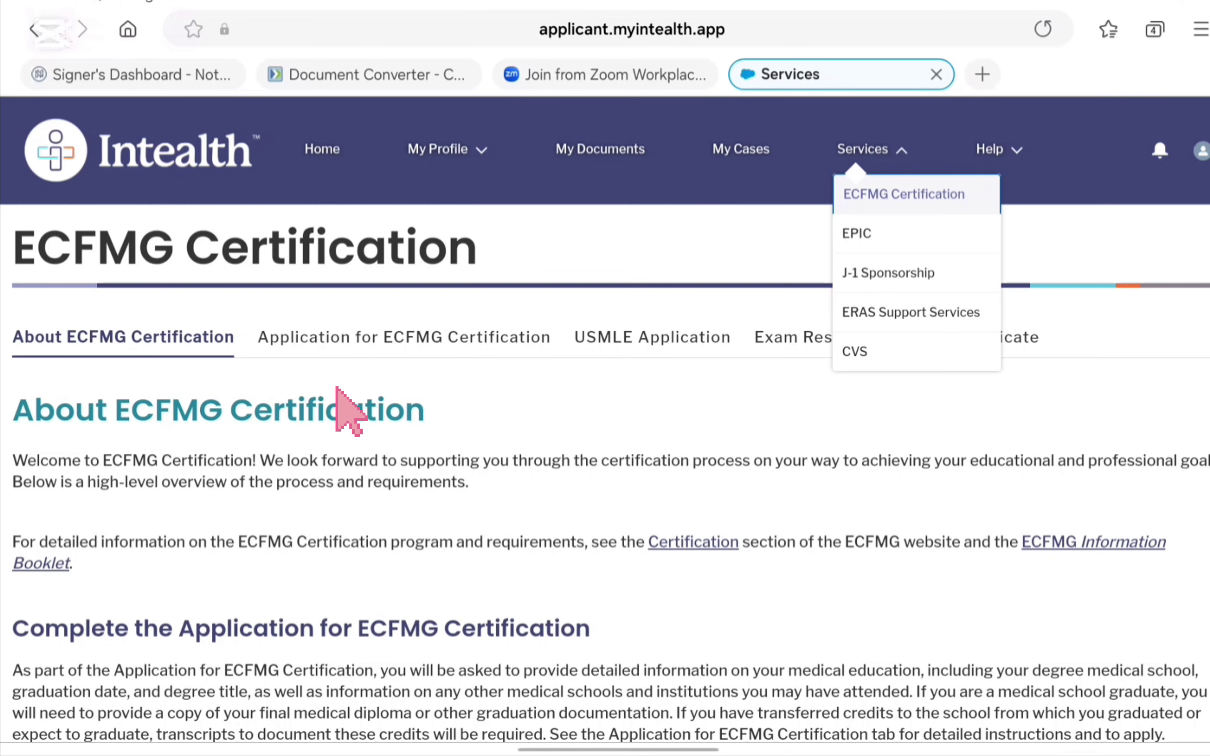
left_click(349, 396)
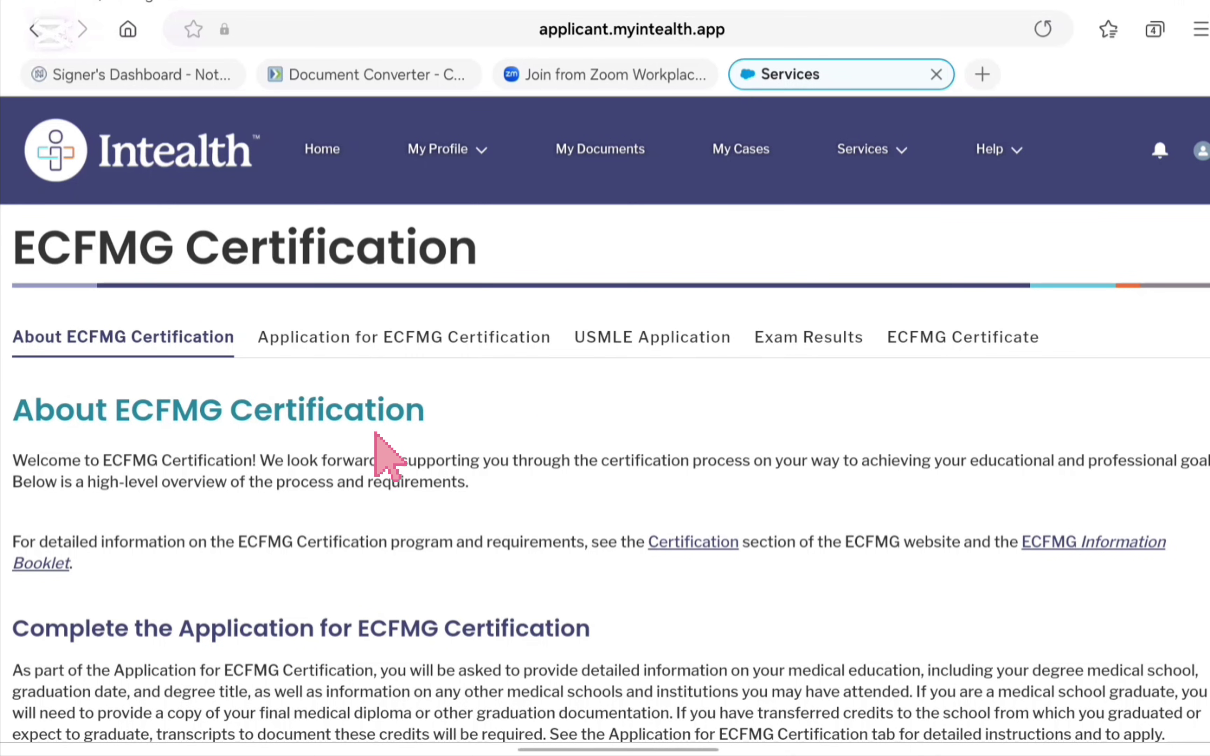
scroll(395, 475, "down", 15)
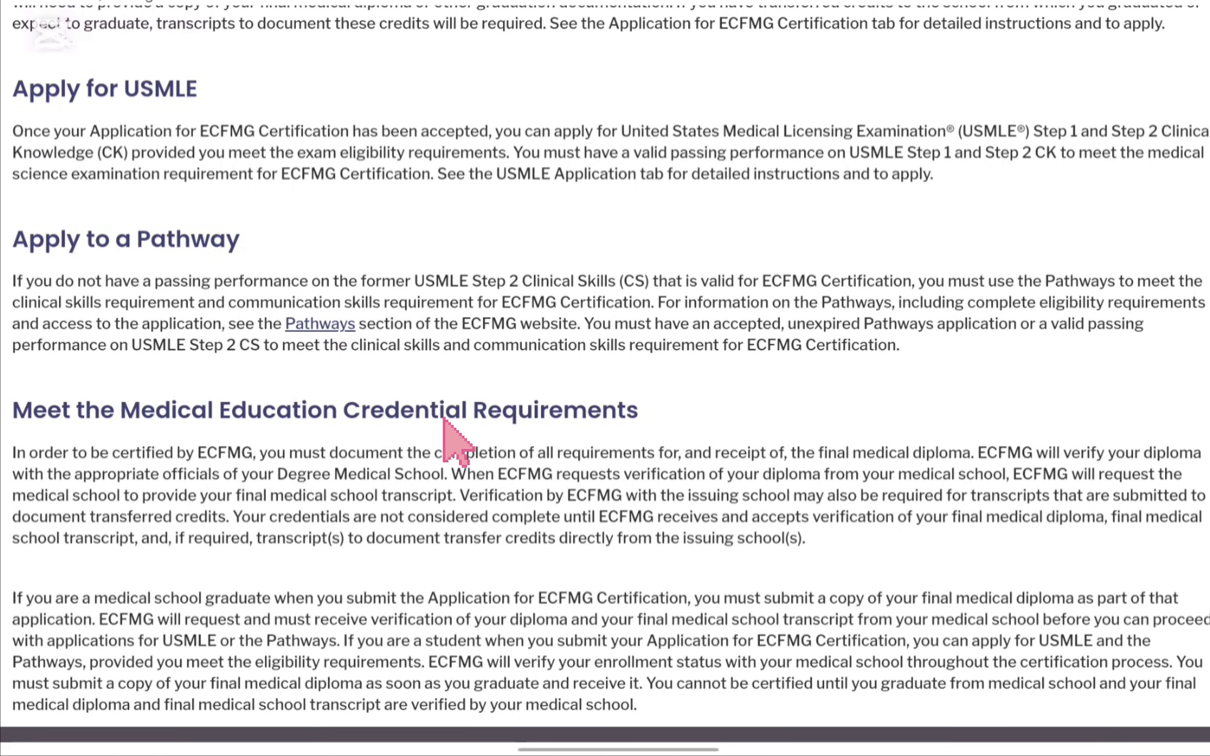
scroll(459, 399, "up", 15)
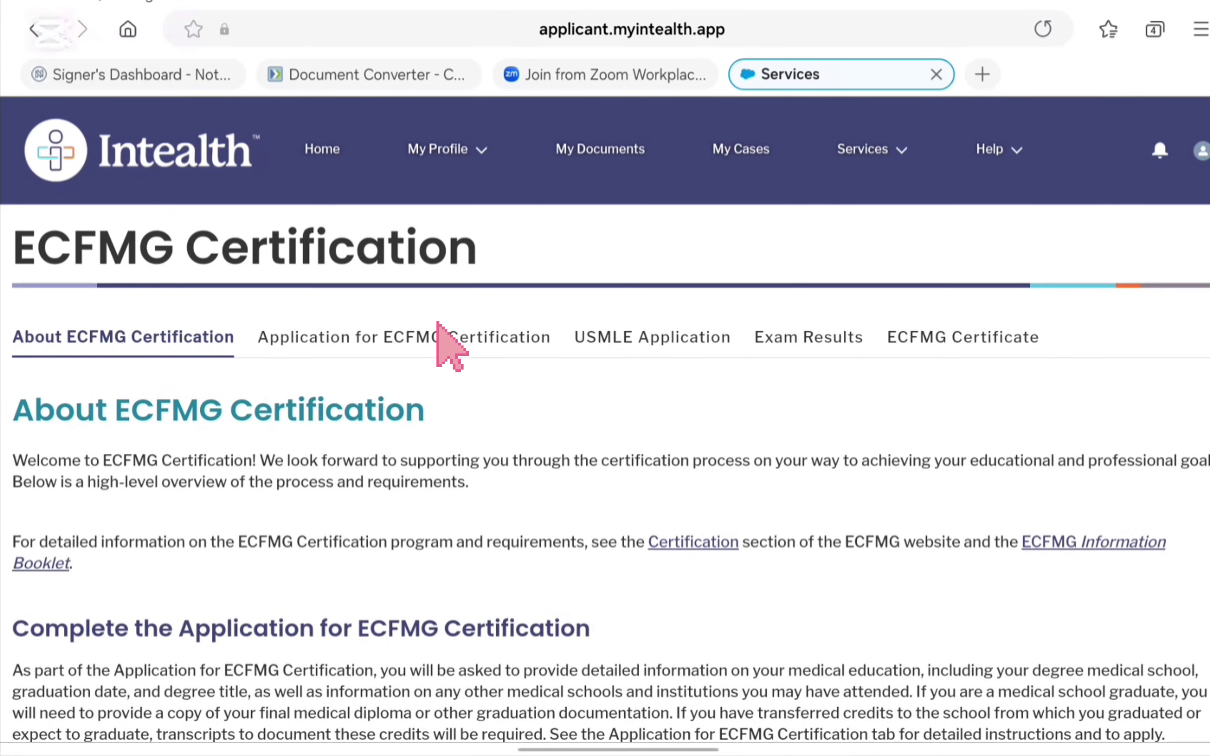
On the Application for ECFMG Certification tab, choose Begin Application at the bottom
left_click(438, 340)
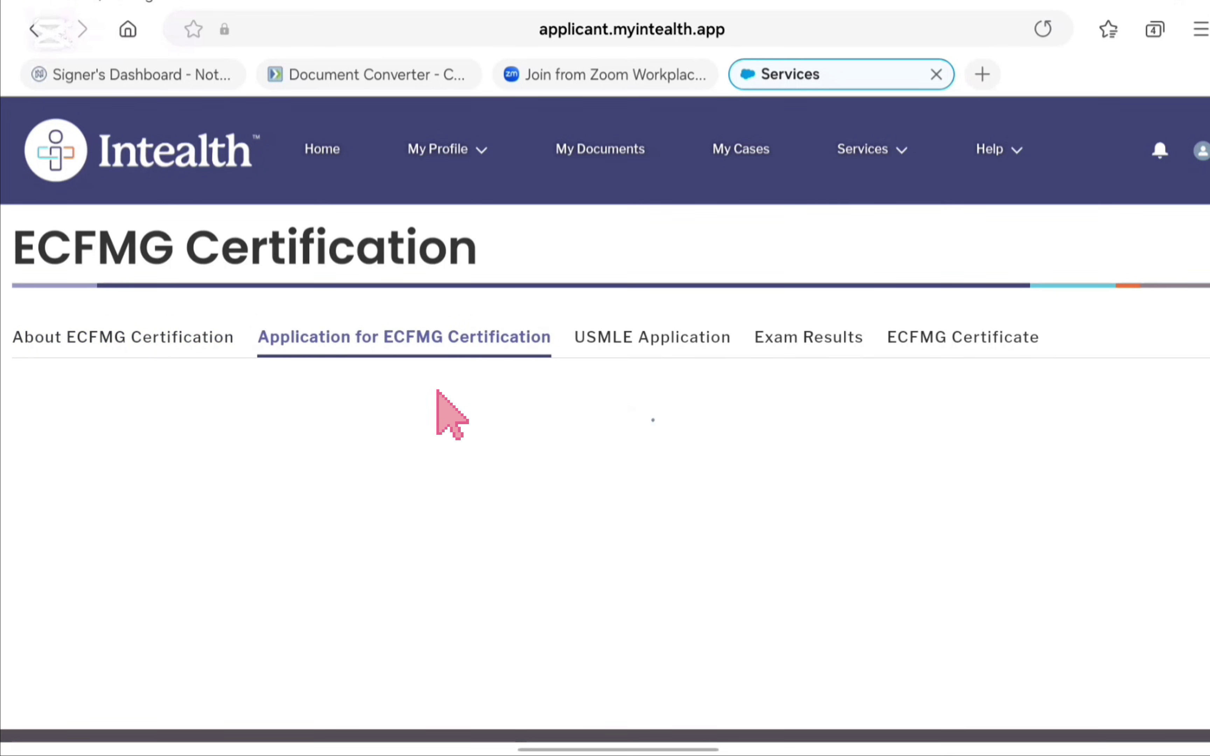
scroll(443, 440, "down", 5)
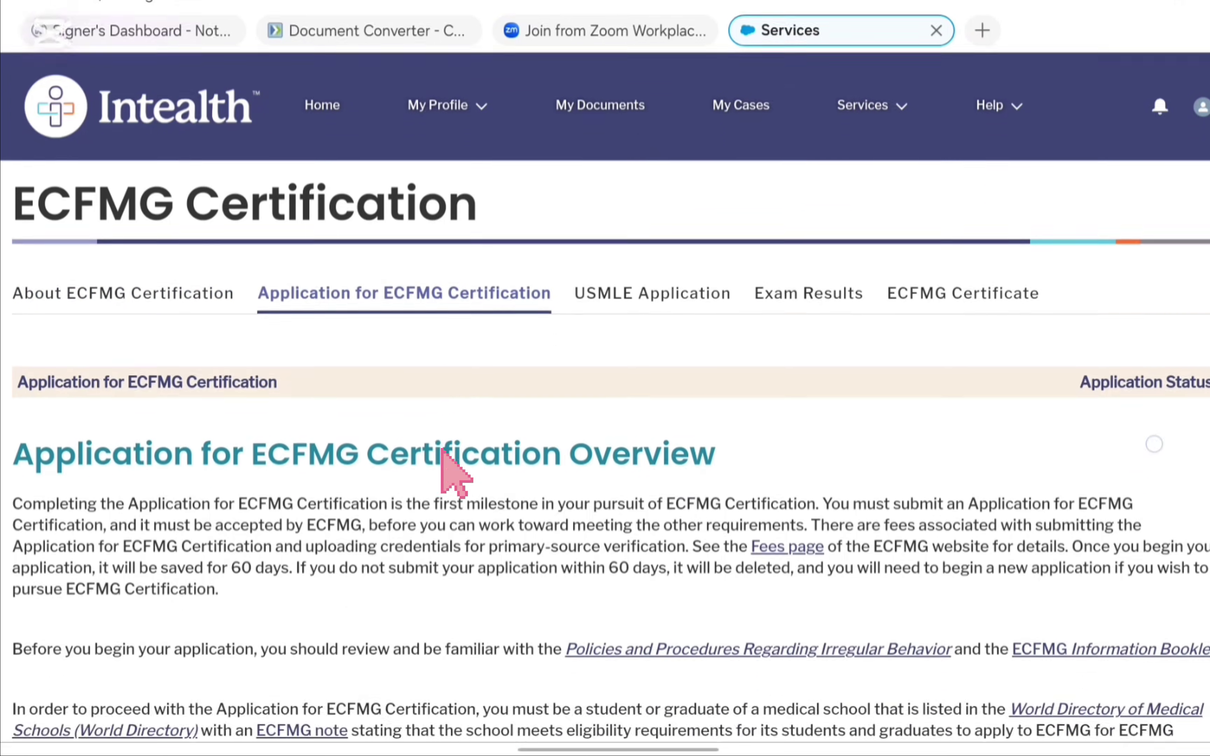
scroll(998, 283, "down", 1)
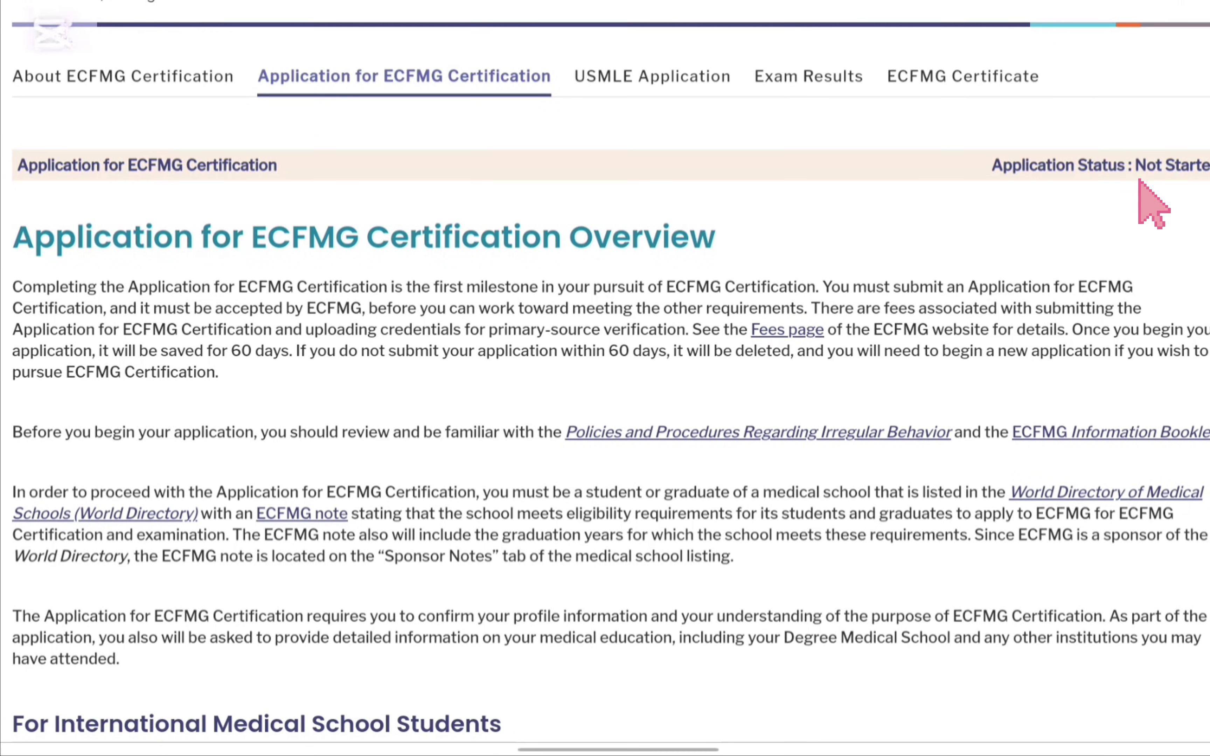
scroll(668, 358, "down", 20)
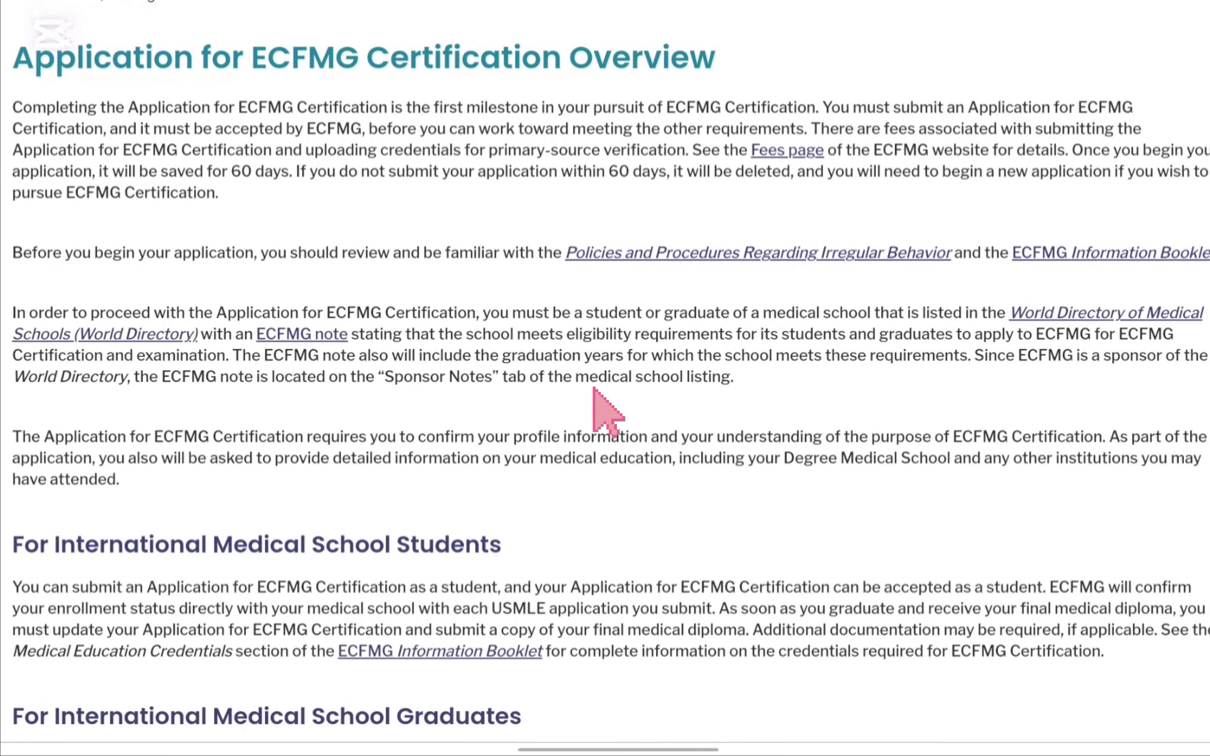
scroll(575, 443, "down", 9)
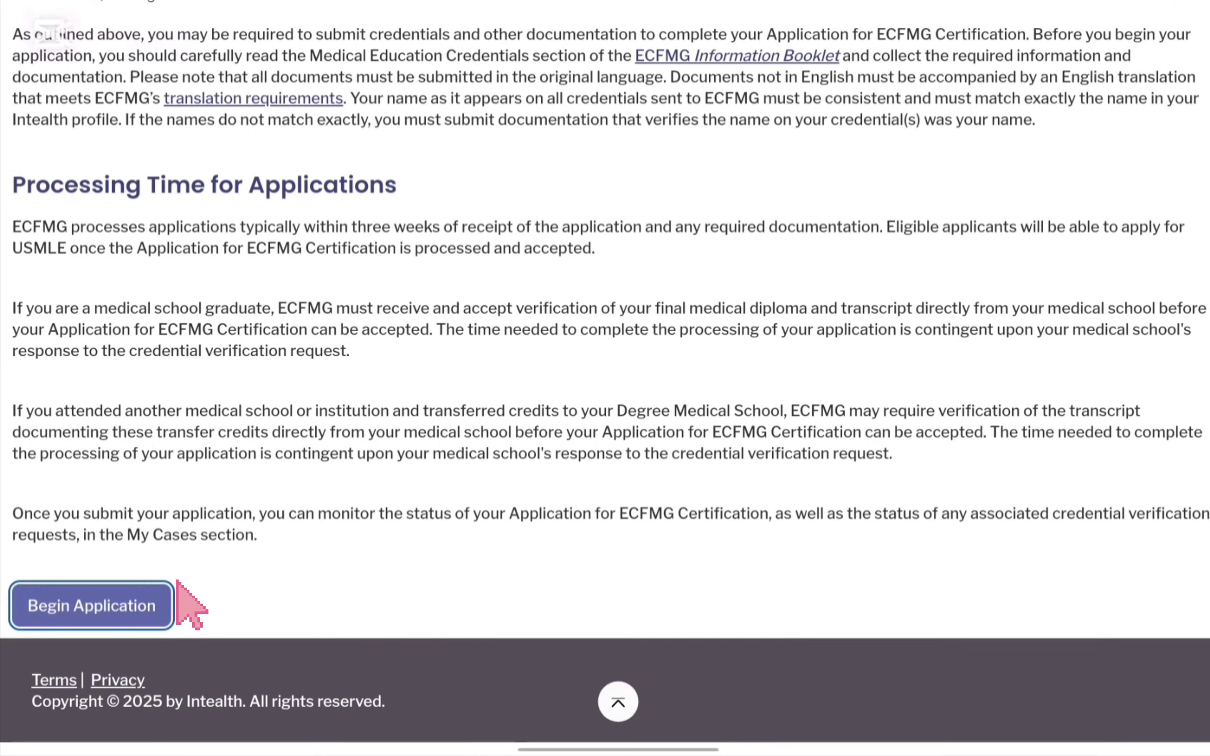
left_click(167, 600)
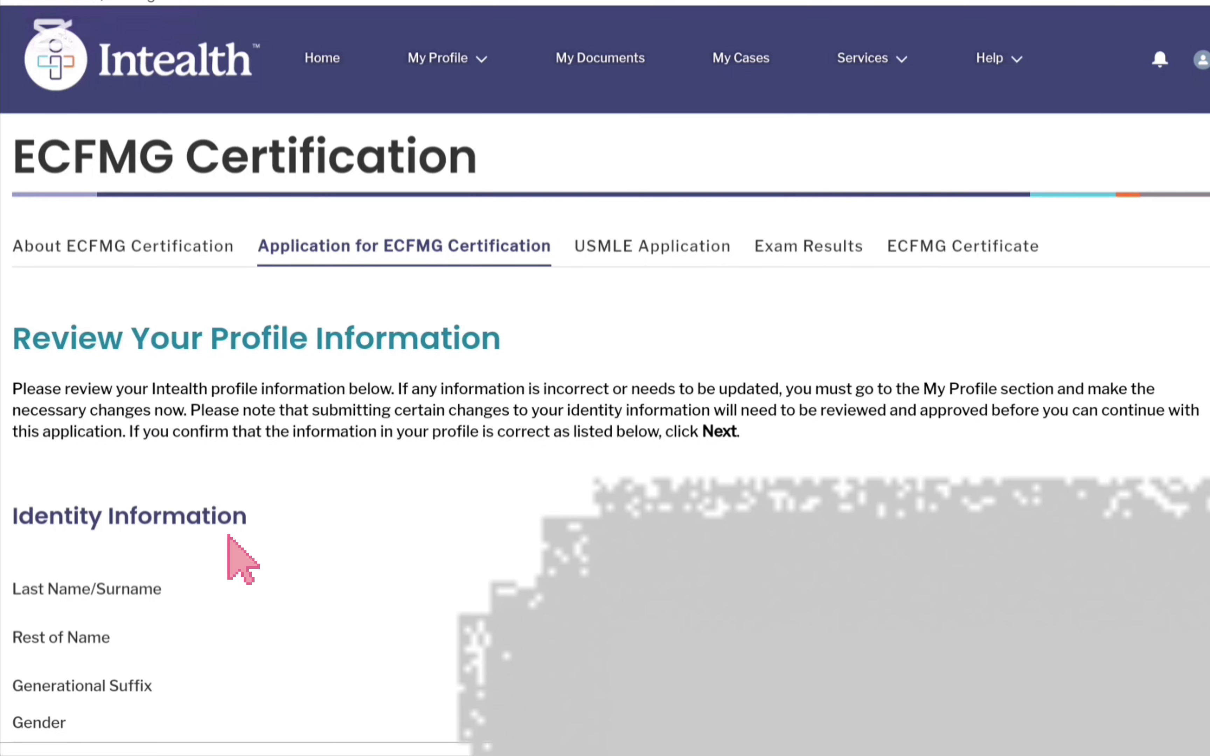
Scroll through Review Your Profile Information to the Next and Cancel buttons, then return Home
scroll(252, 440, "down", 3)
scroll(270, 388, "down", 2)
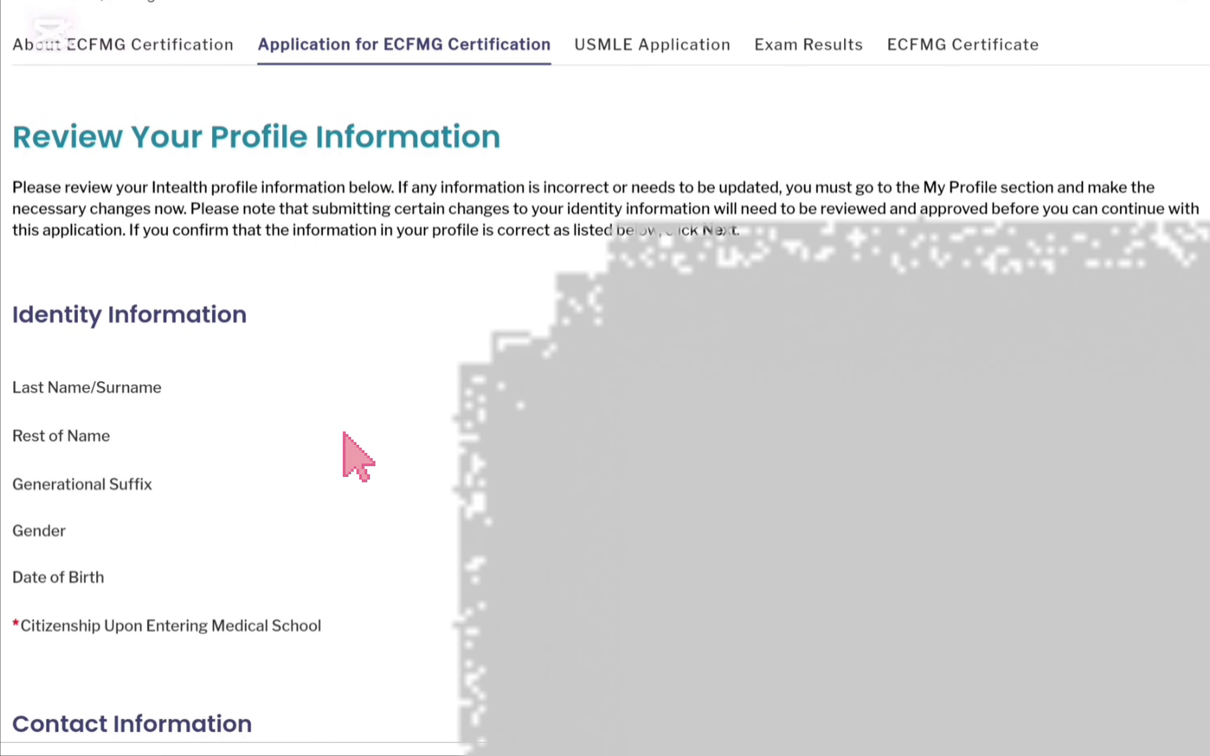
scroll(345, 430, "down", 5)
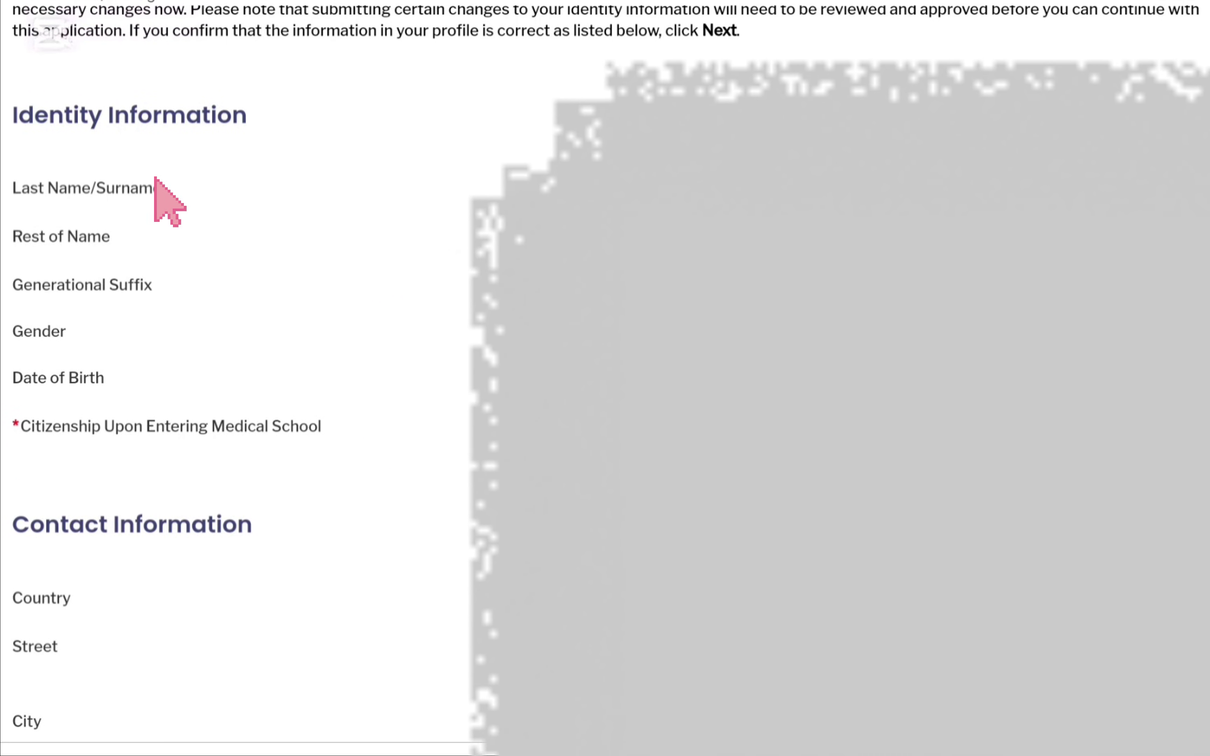
scroll(155, 178, "down", 2)
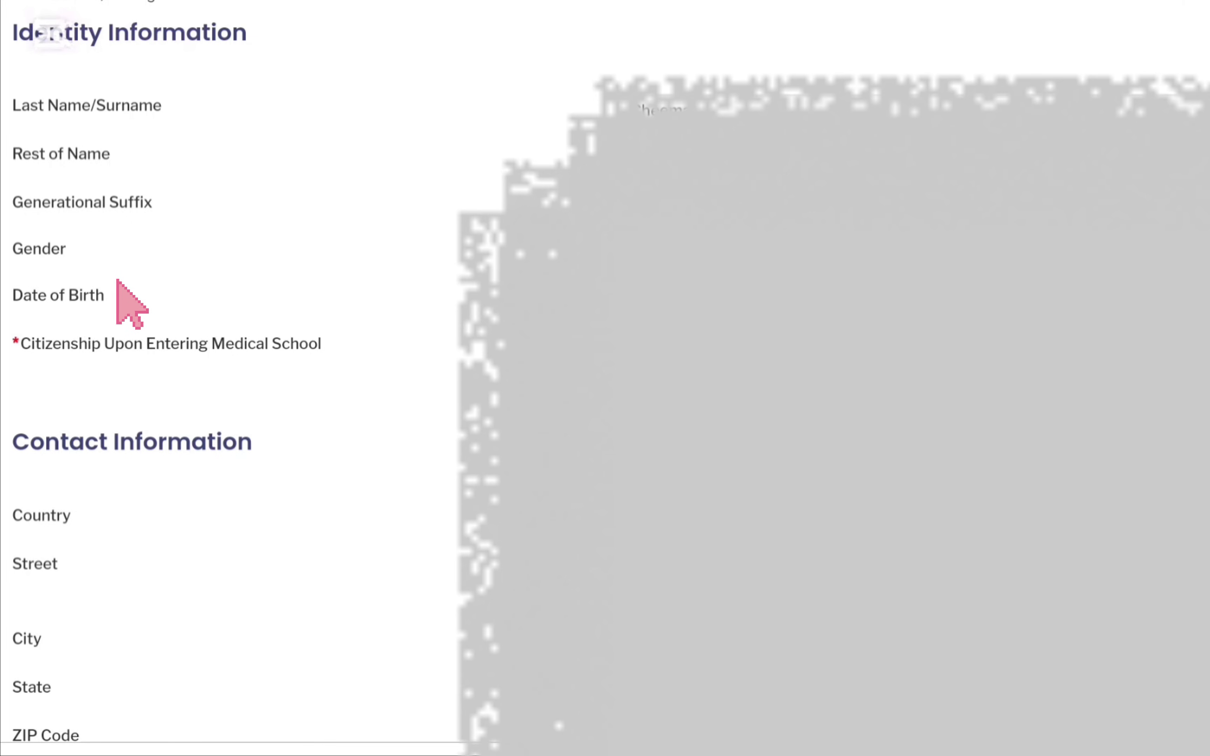
scroll(122, 320, "up", 2)
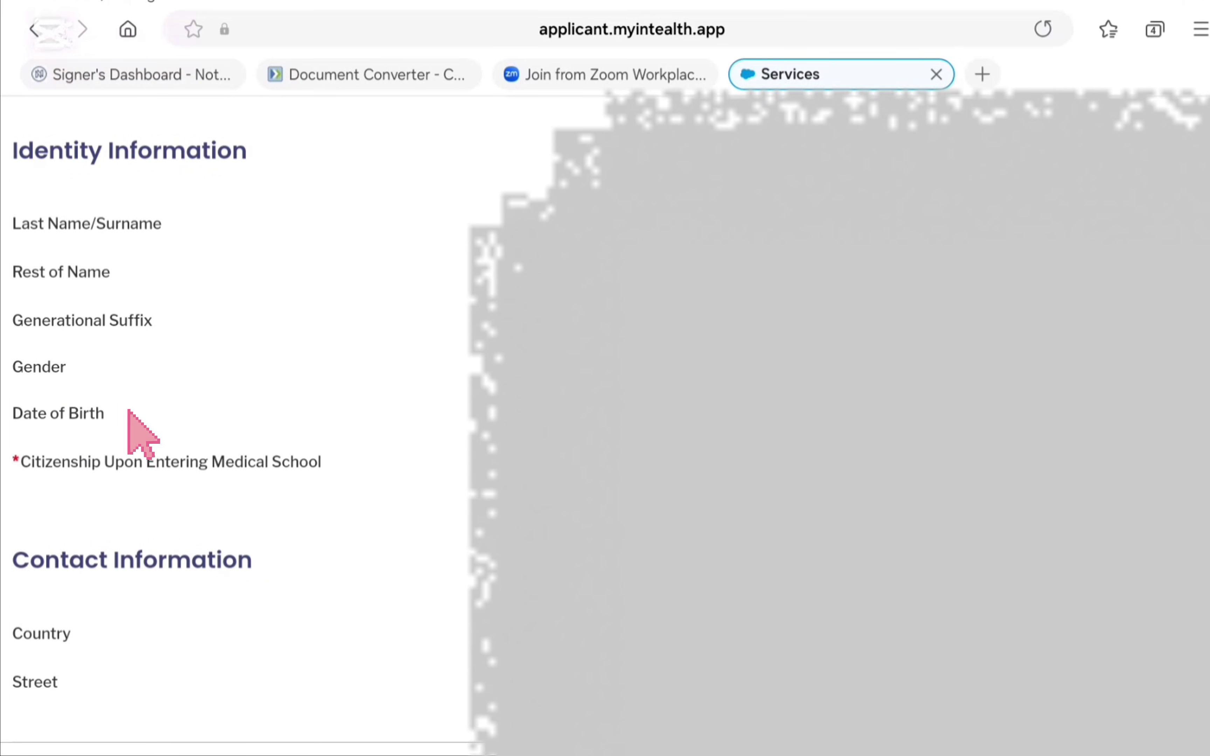
scroll(237, 532, "down", 5)
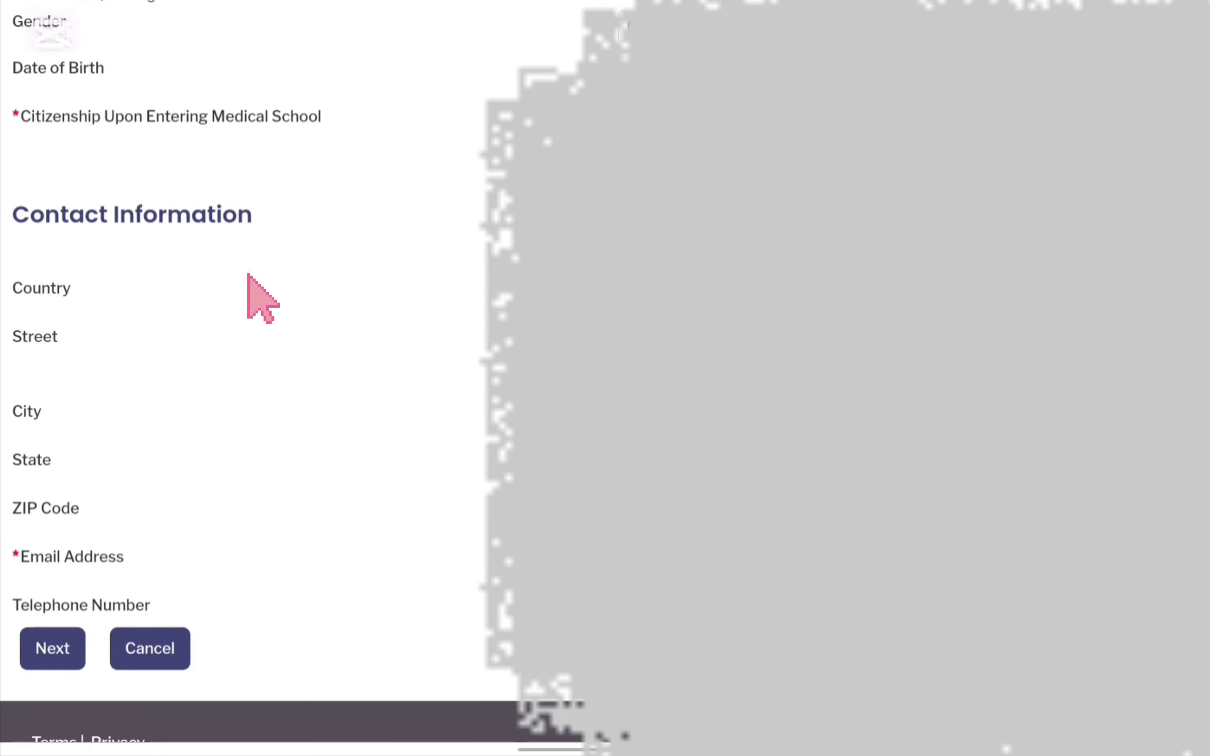
scroll(225, 310, "up", 5)
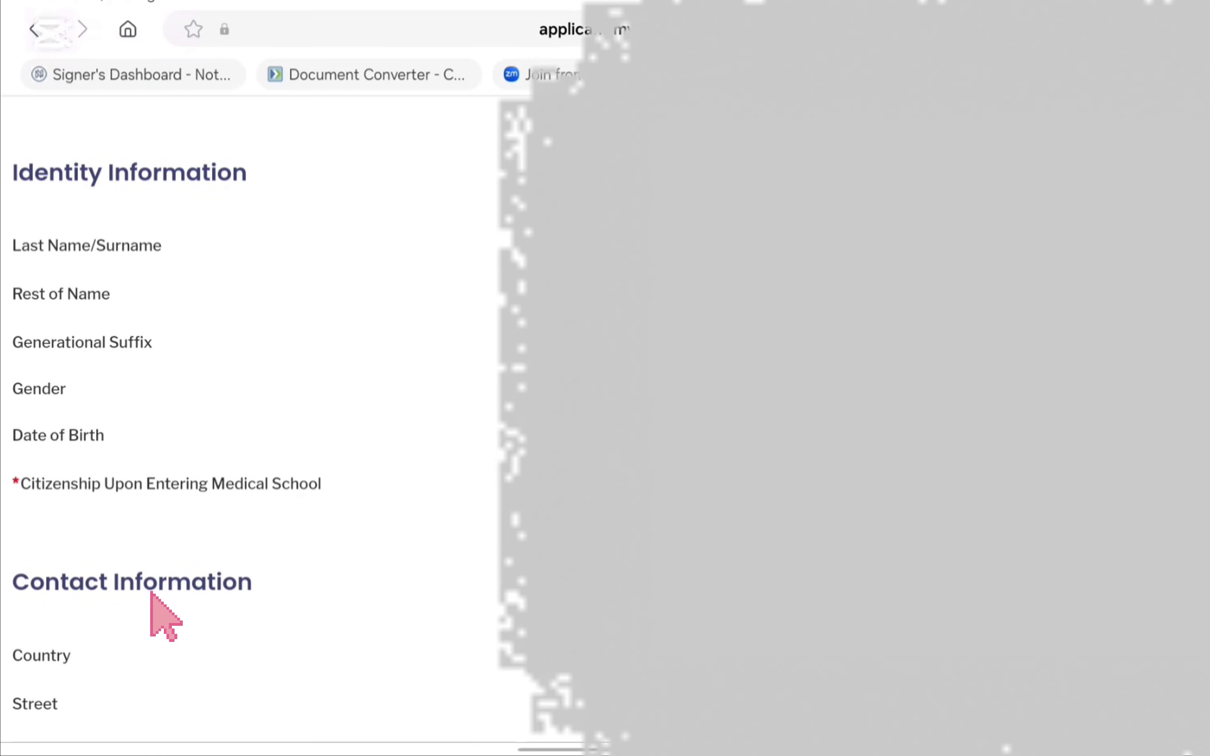
scroll(210, 607, "up", 1)
scroll(239, 611, "up", 8)
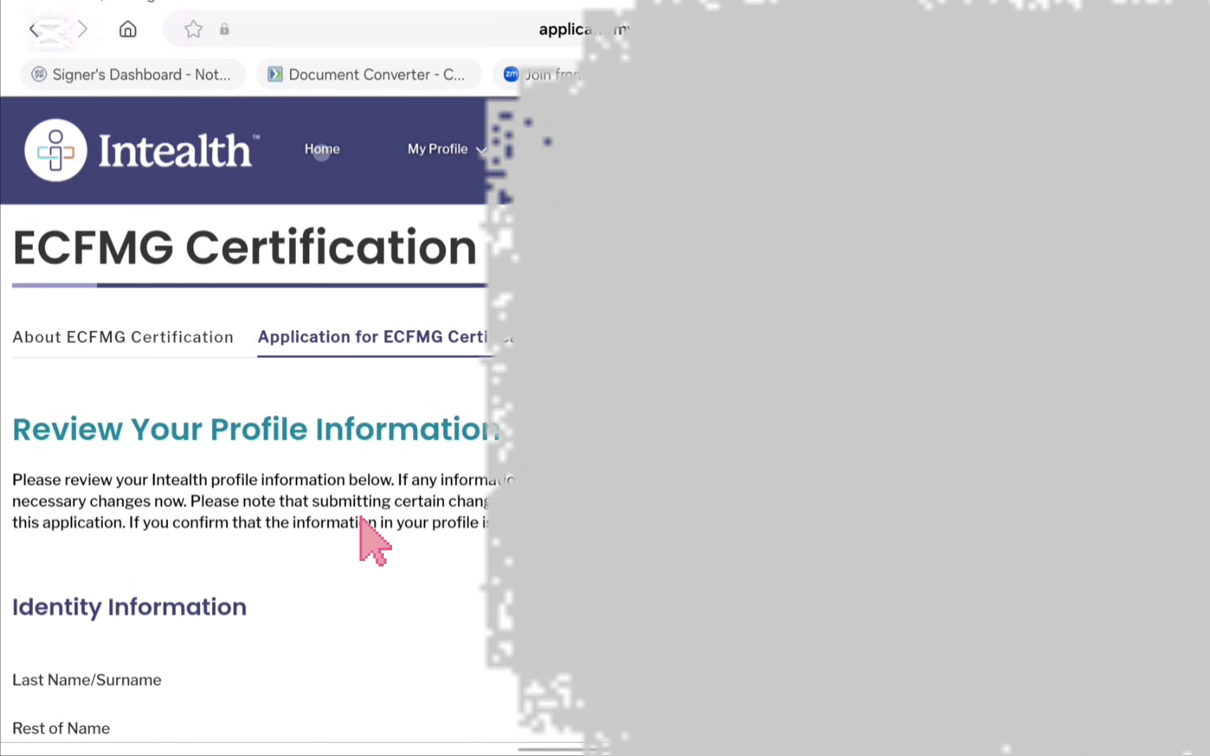
left_click(321, 151)
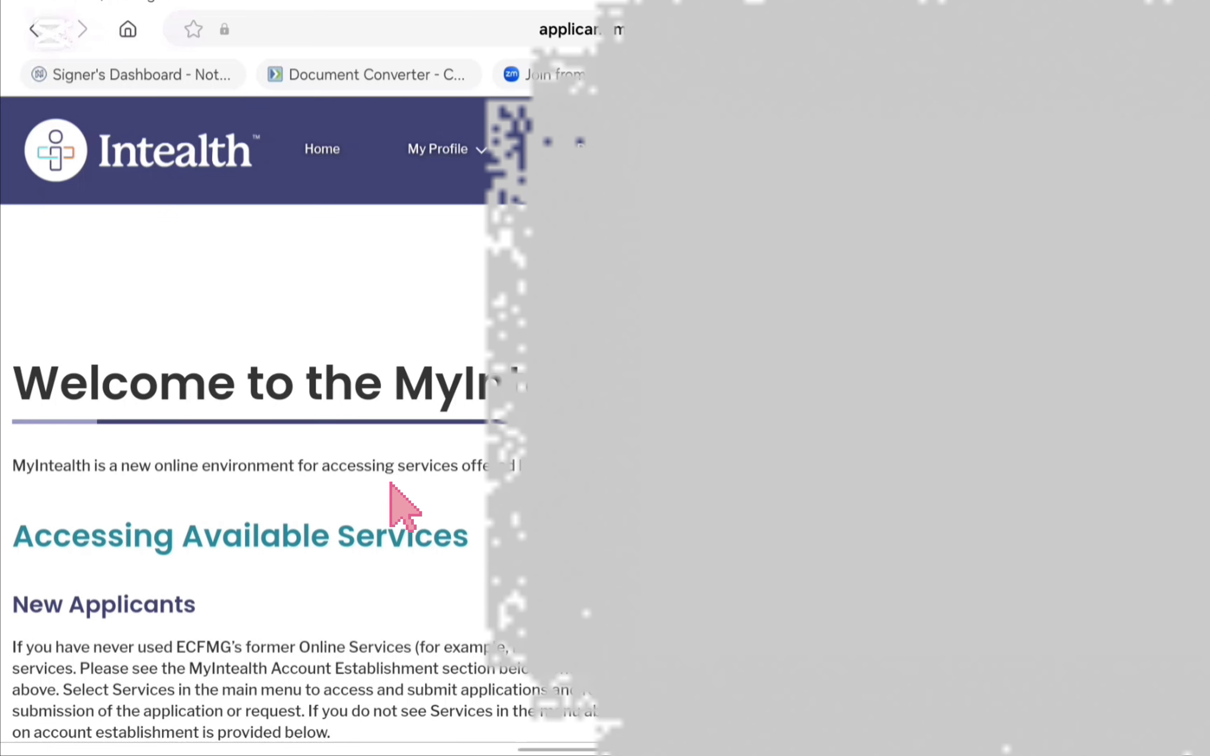
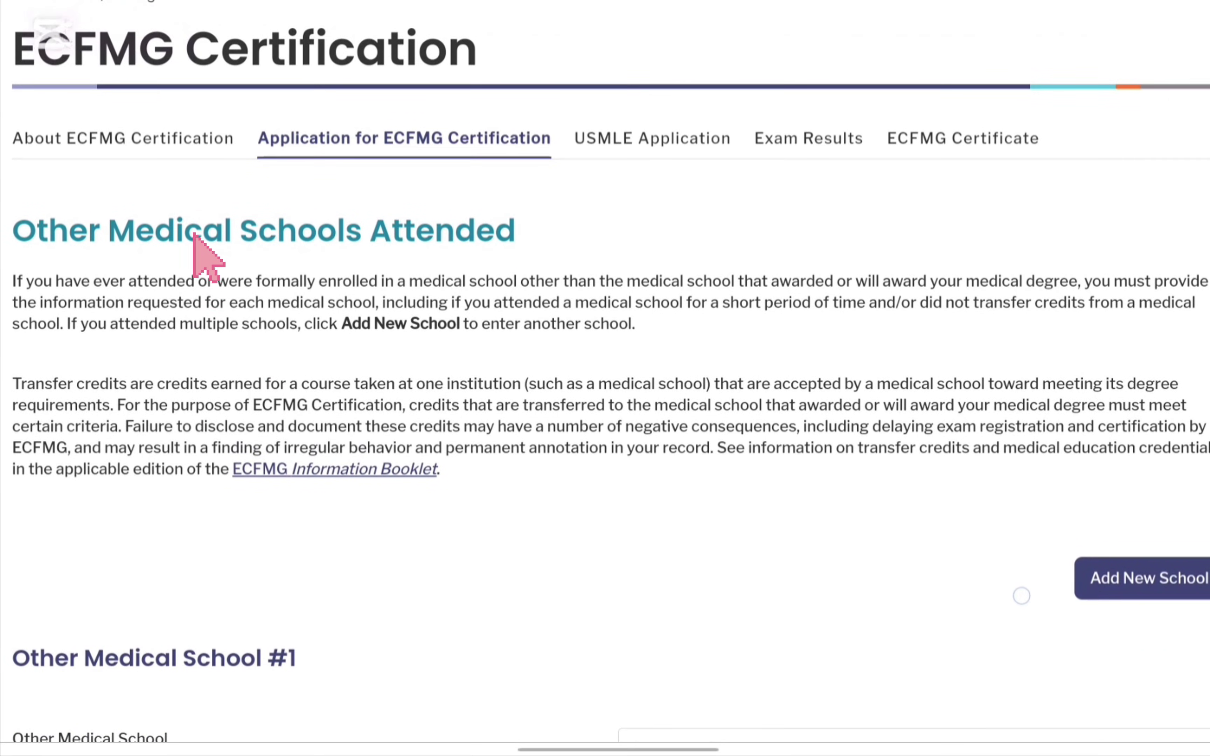
Leave the Other Medical School #1 fields blank and advance to Other Institutions Attended
scroll(303, 249, "down", 1)
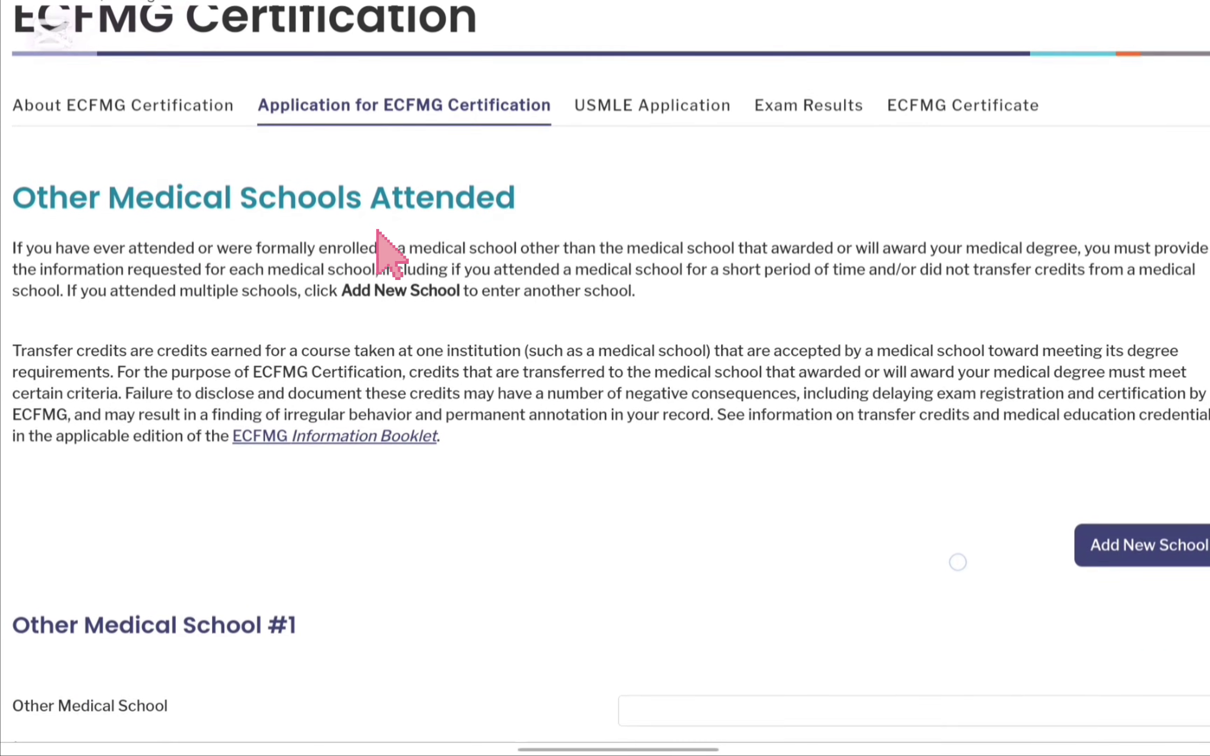
scroll(378, 231, "down", 15)
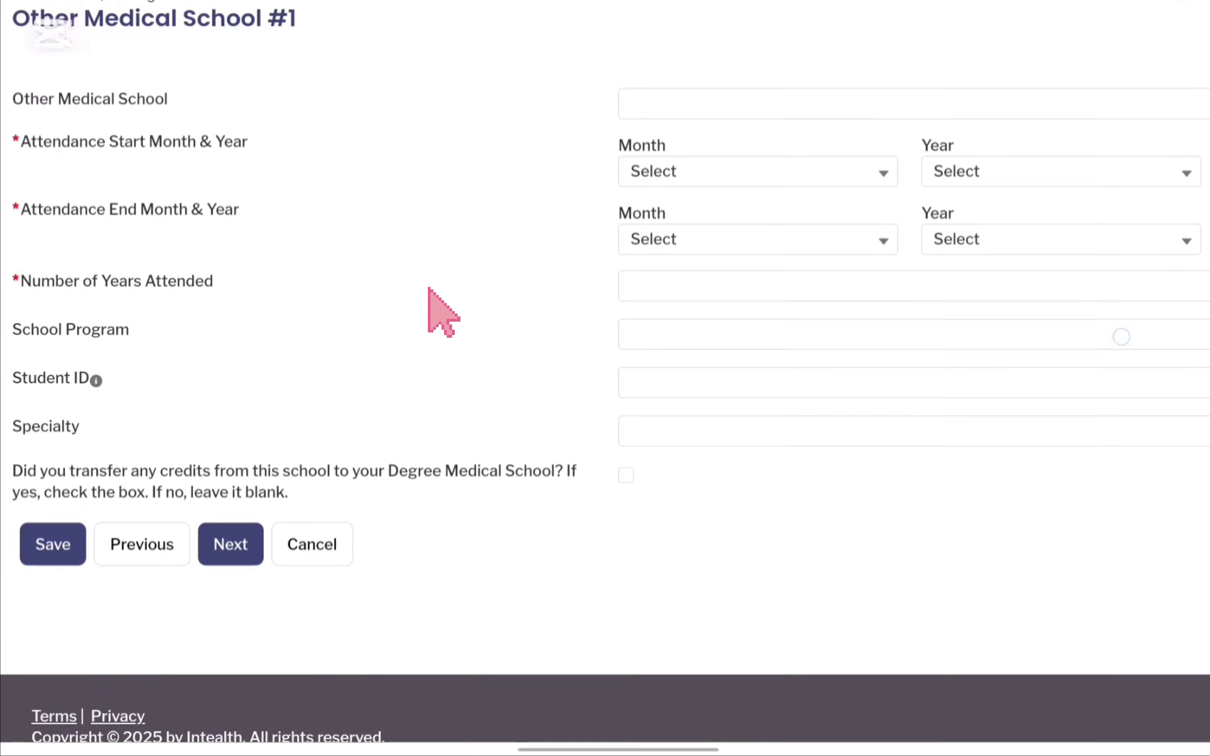
scroll(429, 289, "down", 1)
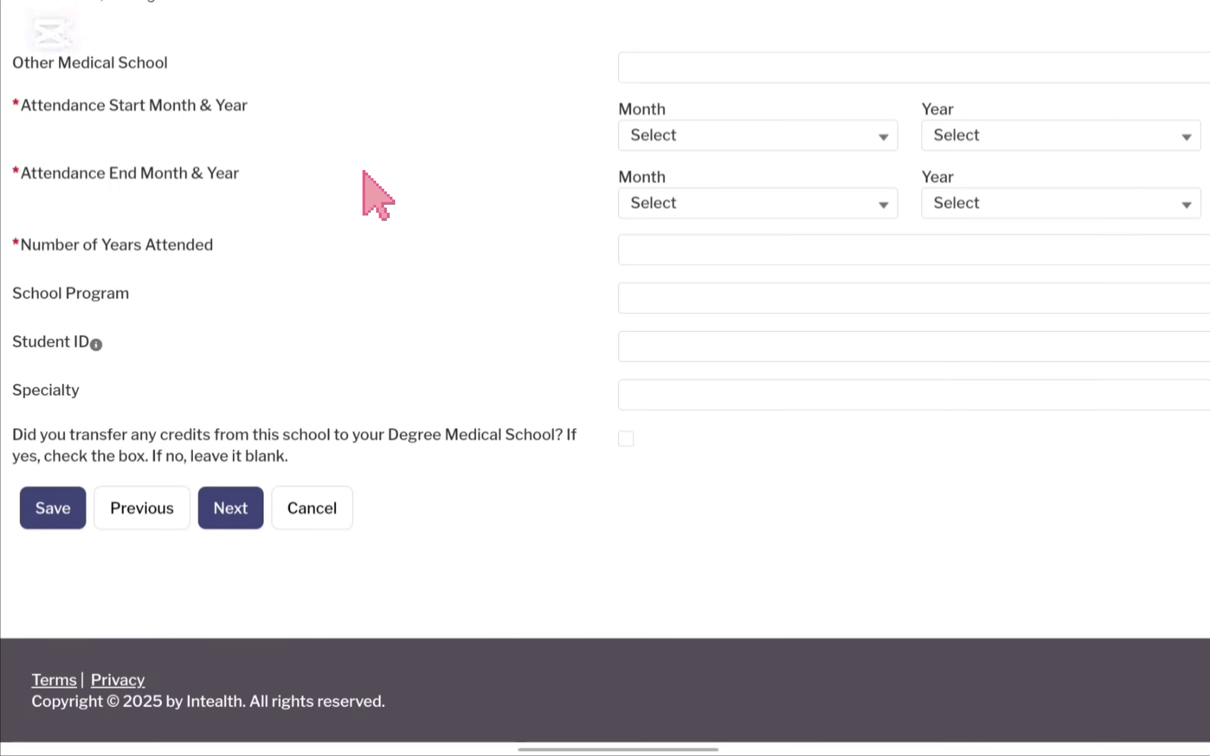
left_click(232, 508)
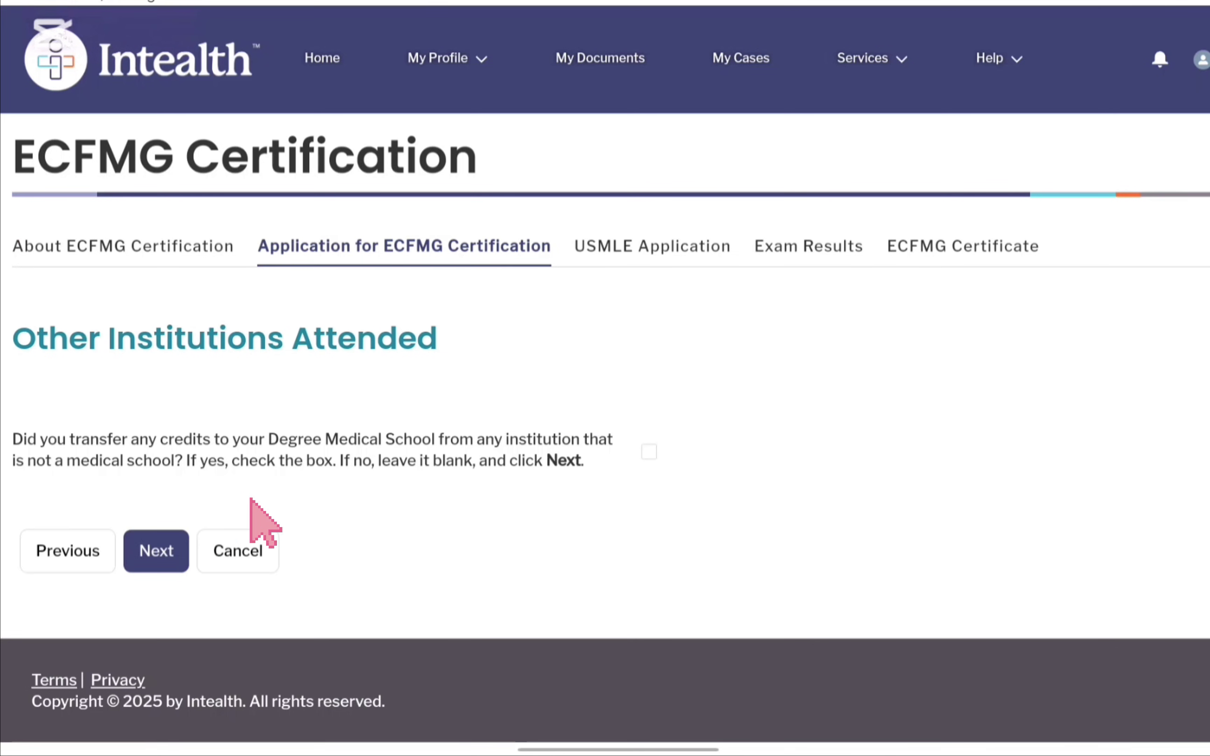
Leave the transfer-credits box unchecked and pass The ECFMG Reporter page to reach the summary
left_click(156, 550)
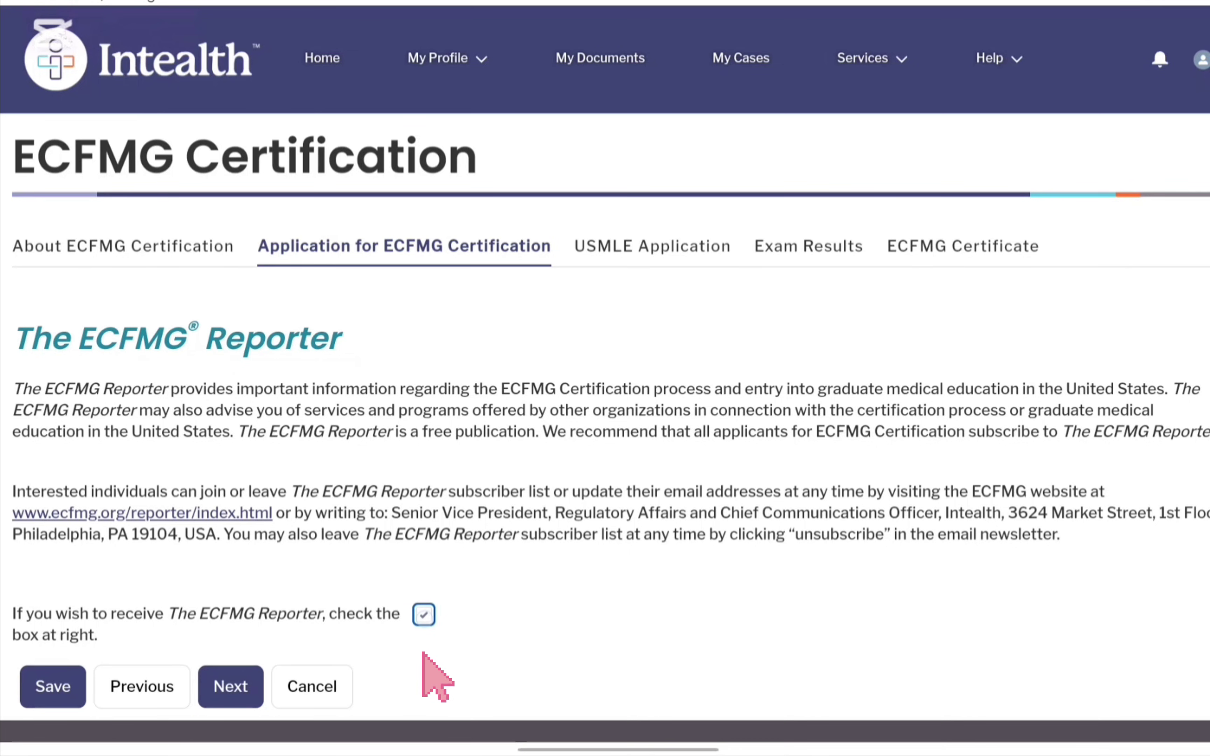
left_click(225, 682)
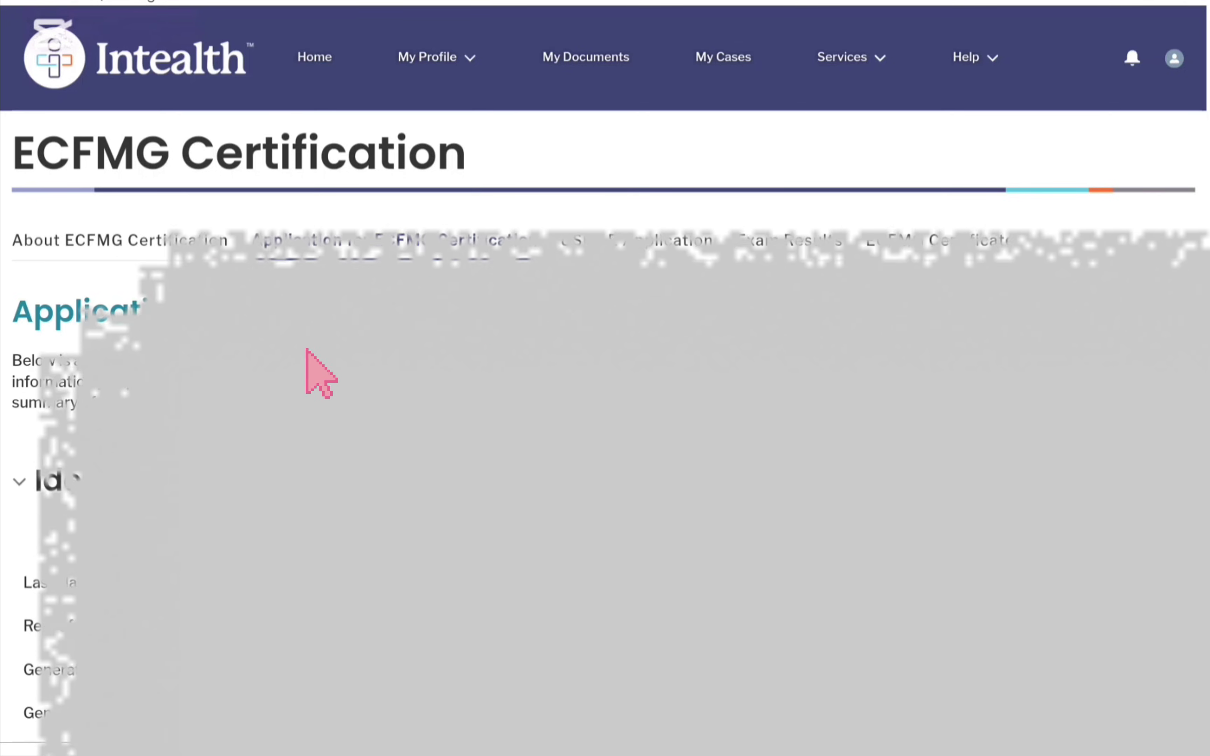
Expand the Contact Information and Medical School Information sections of the summary
scroll(141, 451, "down", 6)
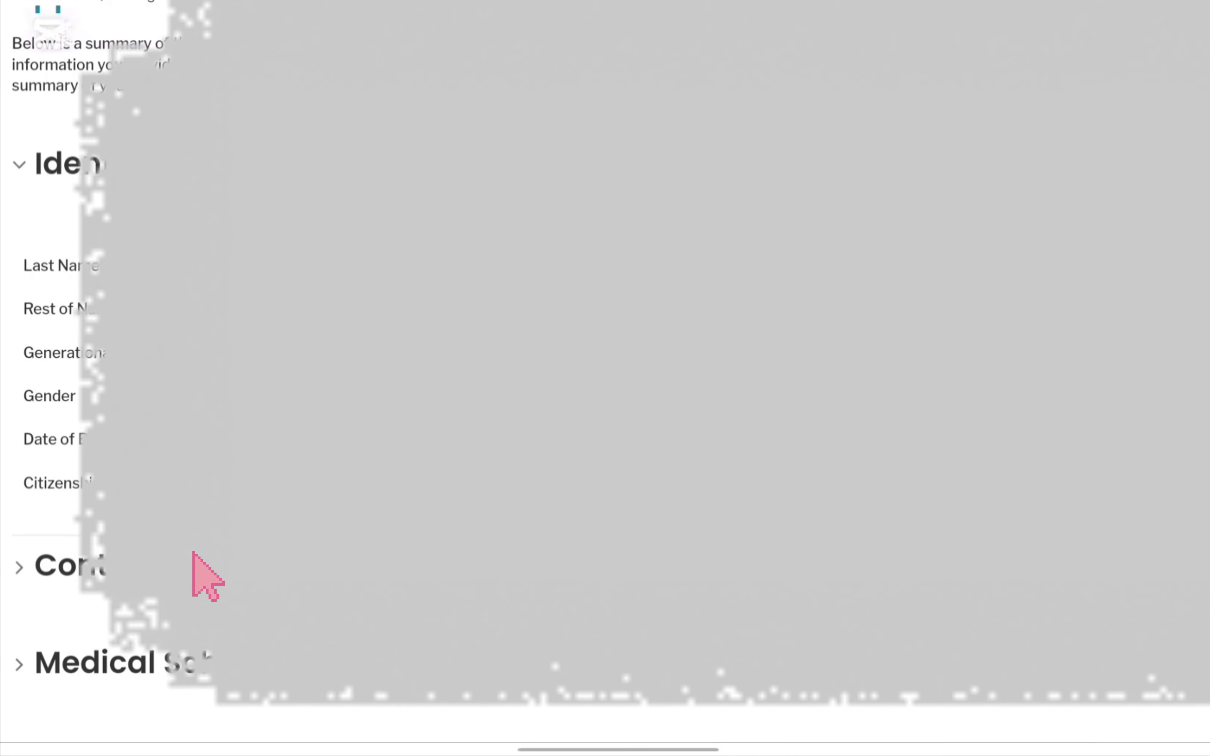
scroll(191, 573, "down", 6)
left_click(230, 256)
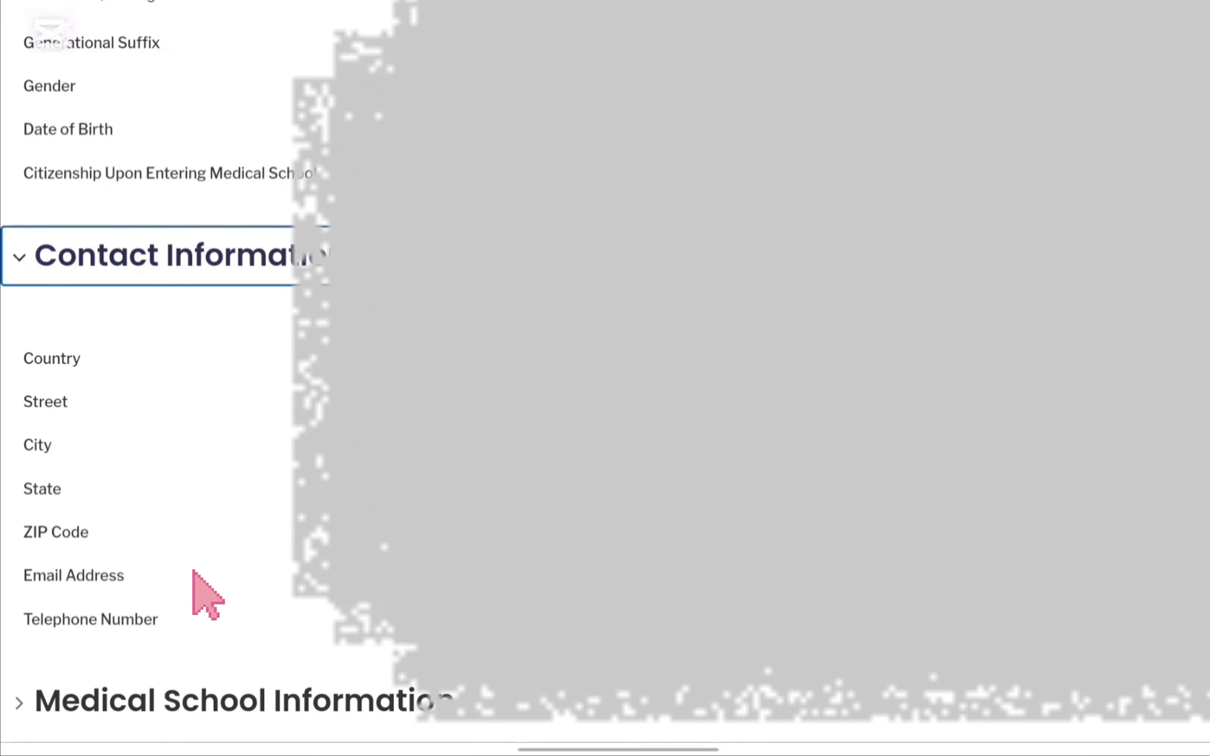
scroll(140, 642, "down", 4)
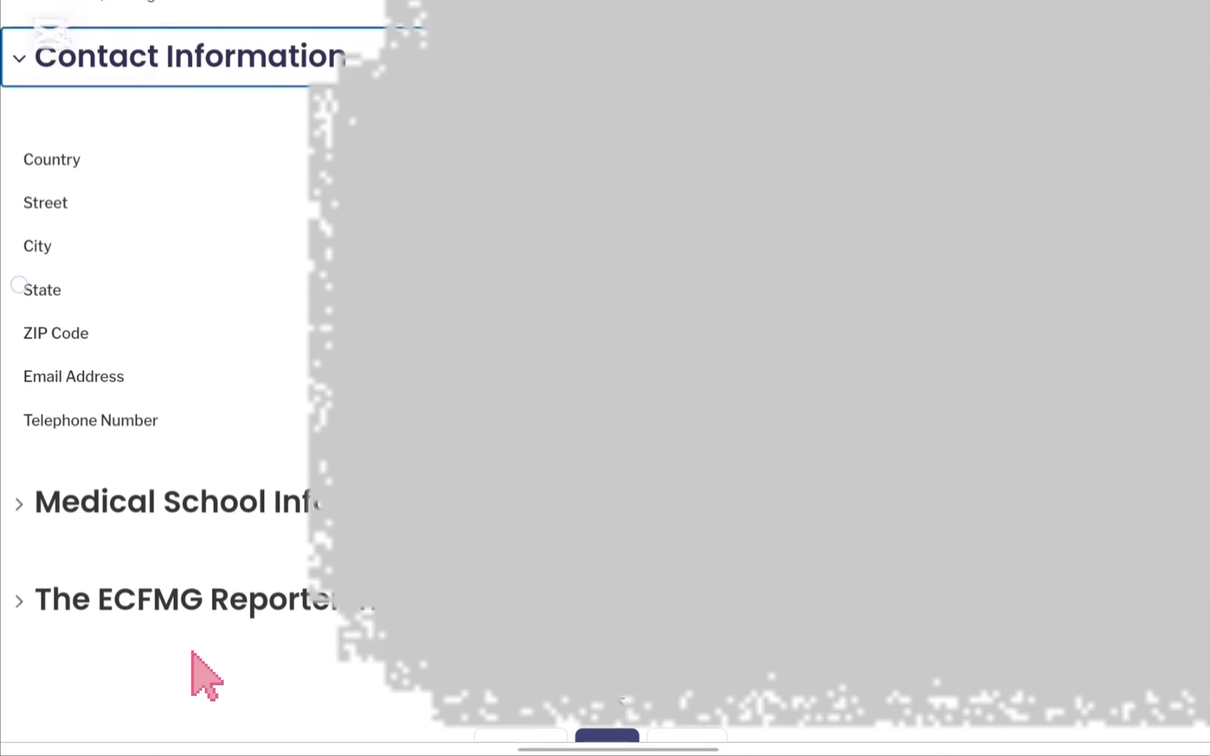
key("Tab")
key("Return")
Expand and collapse the ECFMG Reporter Information section, then continue to Attestation by Applicant
scroll(242, 617, "down", 6)
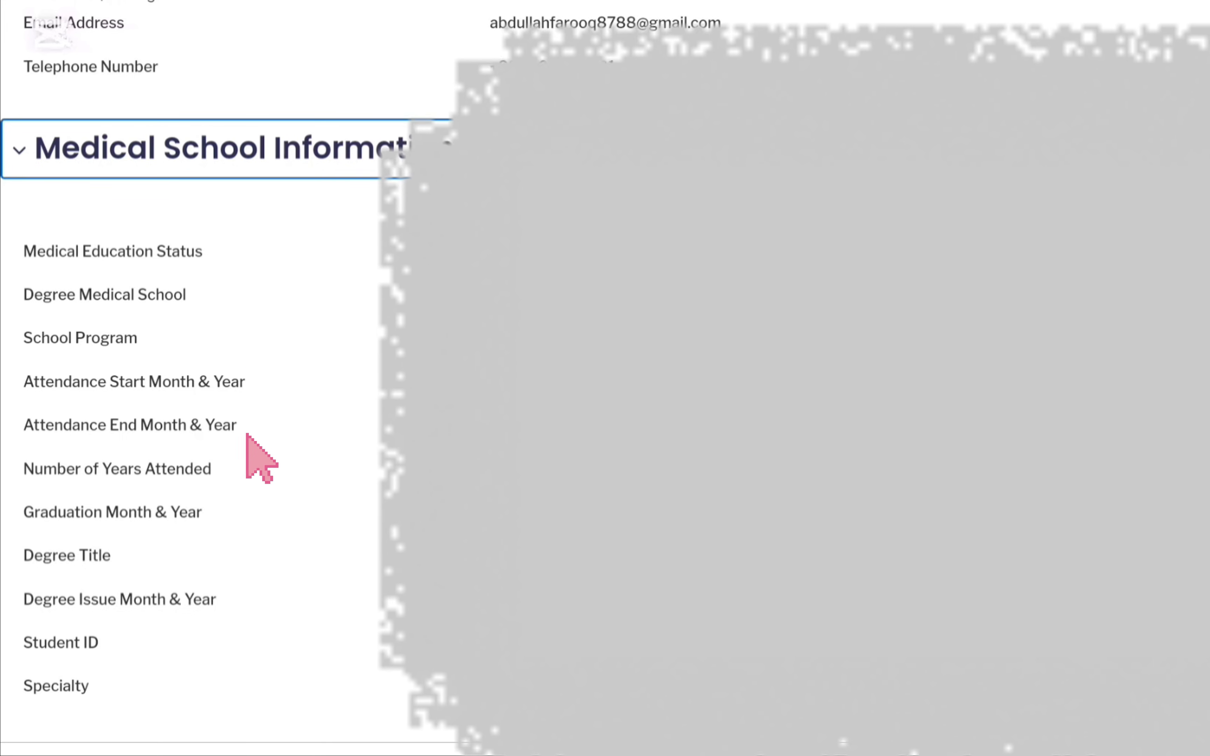
scroll(266, 560, "down", 5)
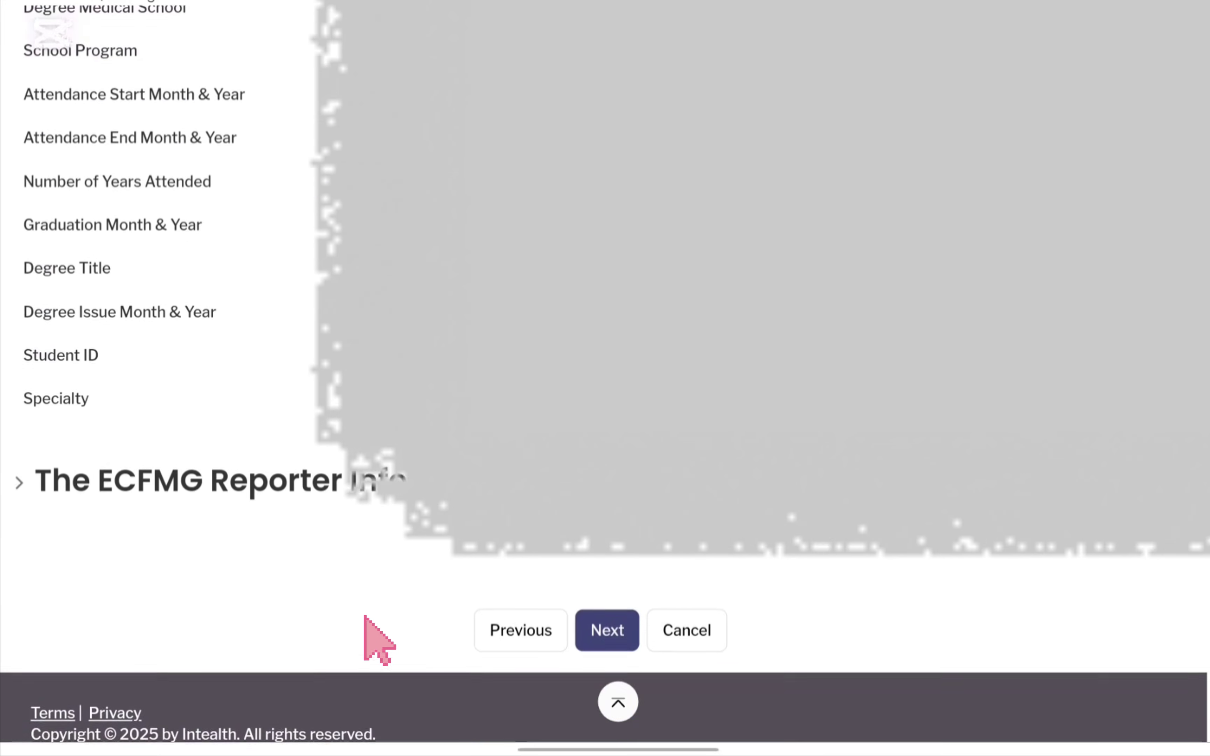
key("Tab")
key("Return")
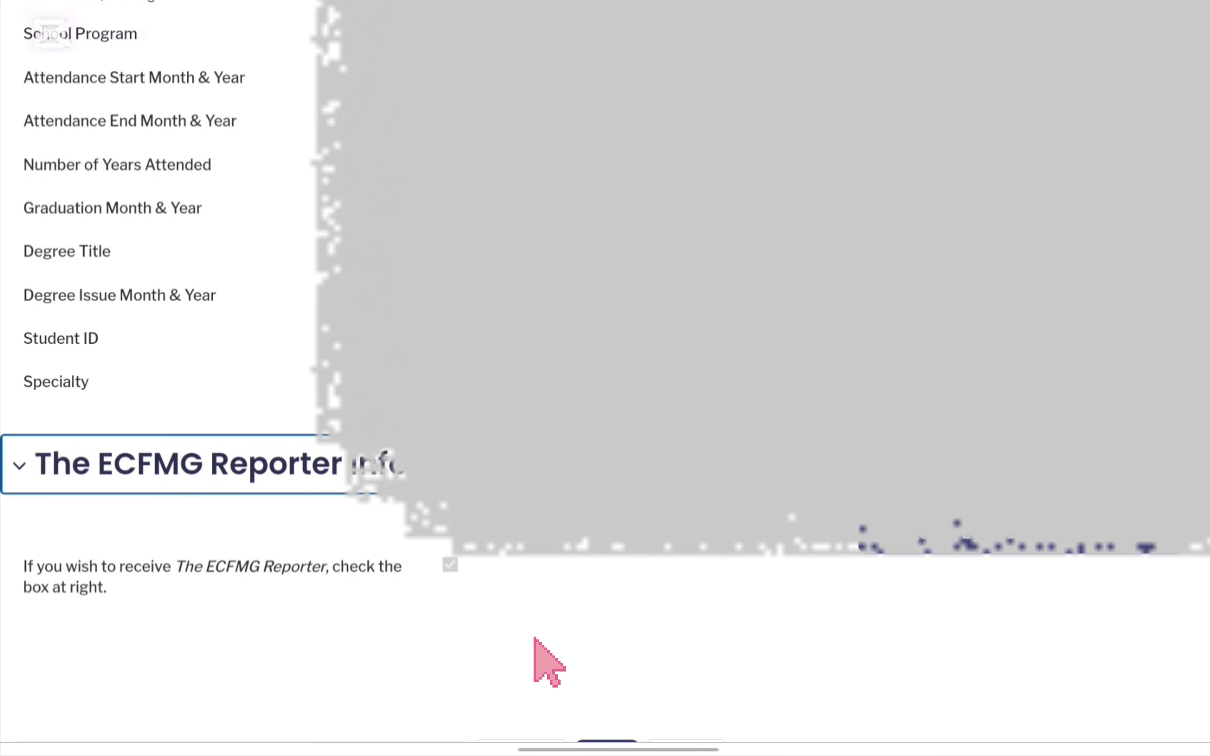
key("Return")
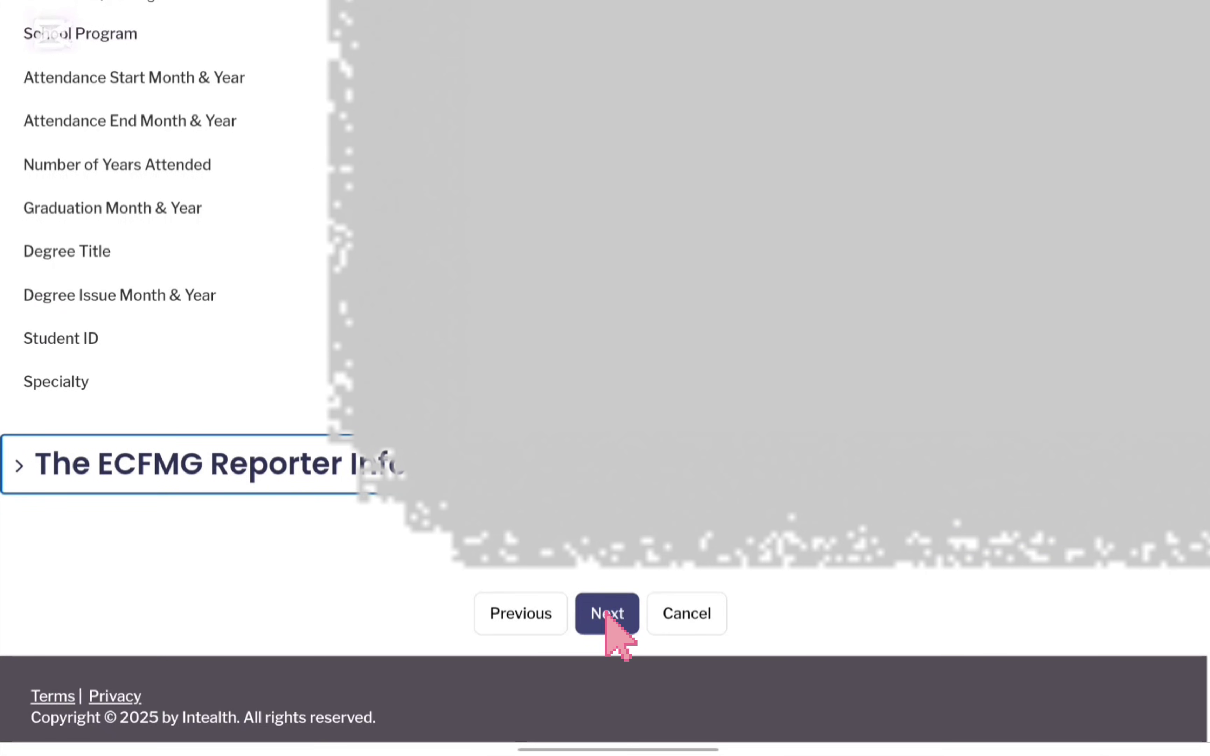
left_click(606, 614)
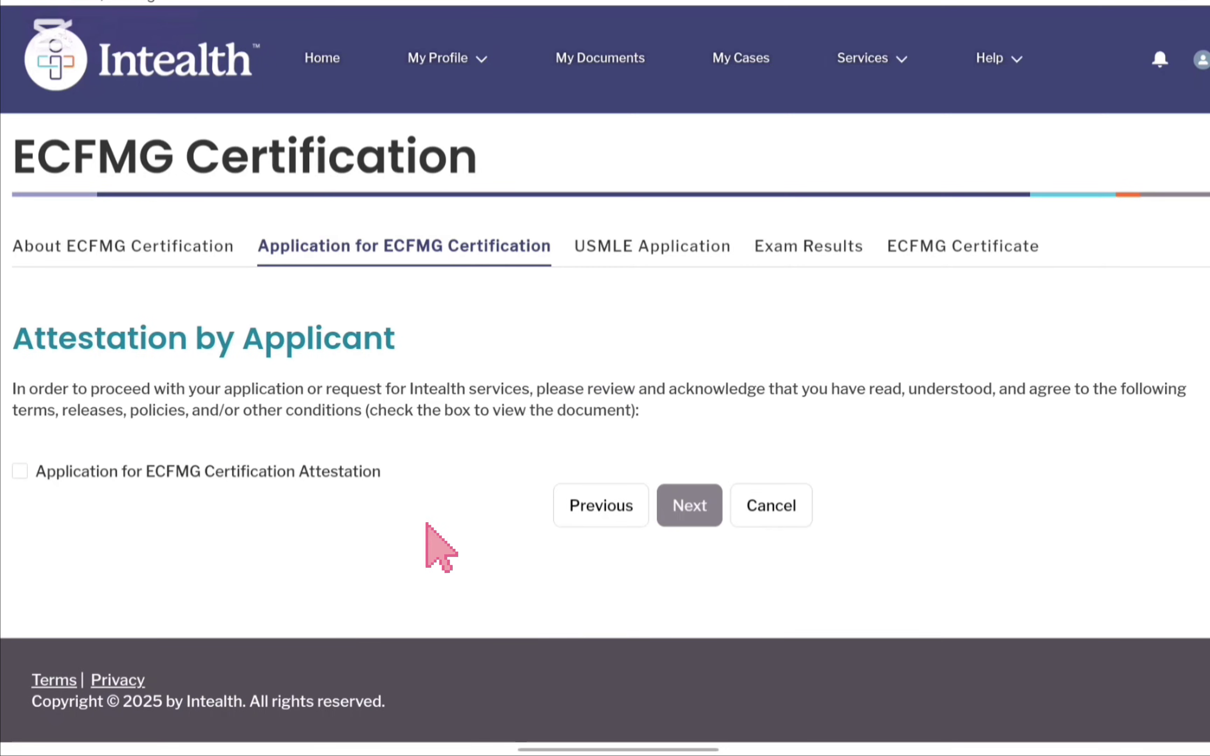
Check and accept the ECFMG Certification attestation, then continue to Review Your Cart
left_click(51, 473)
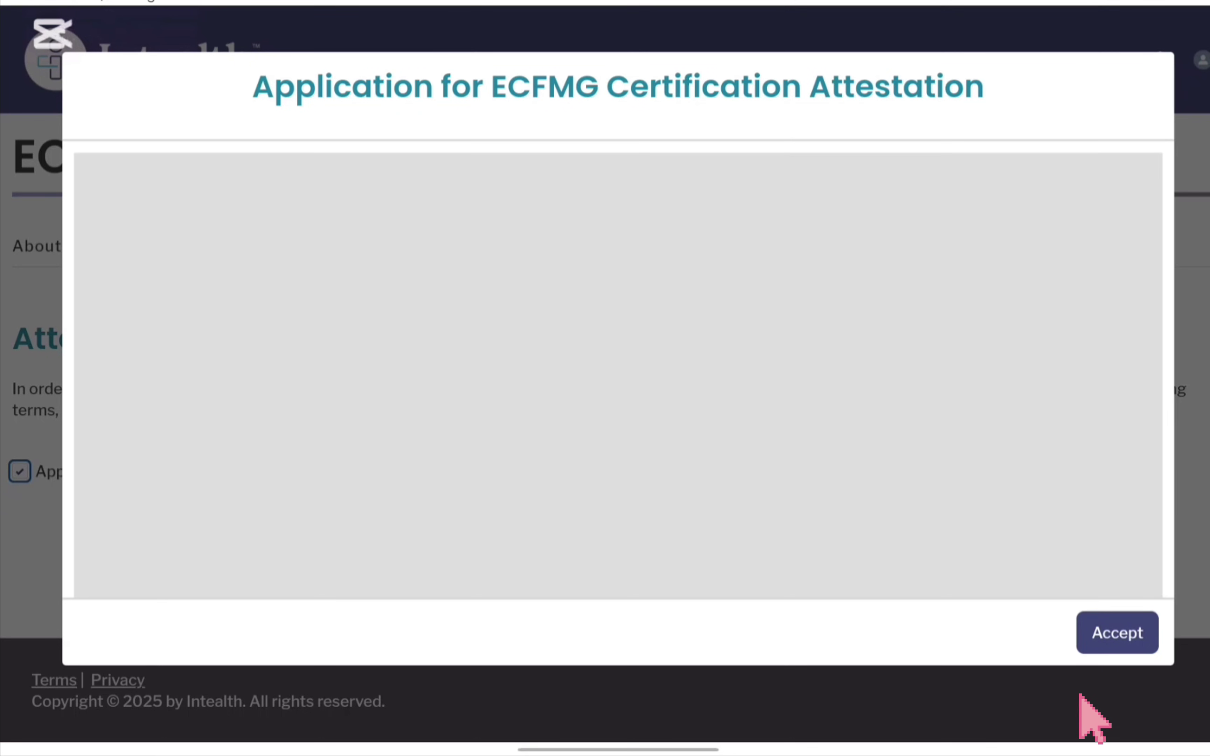
left_click(1089, 649)
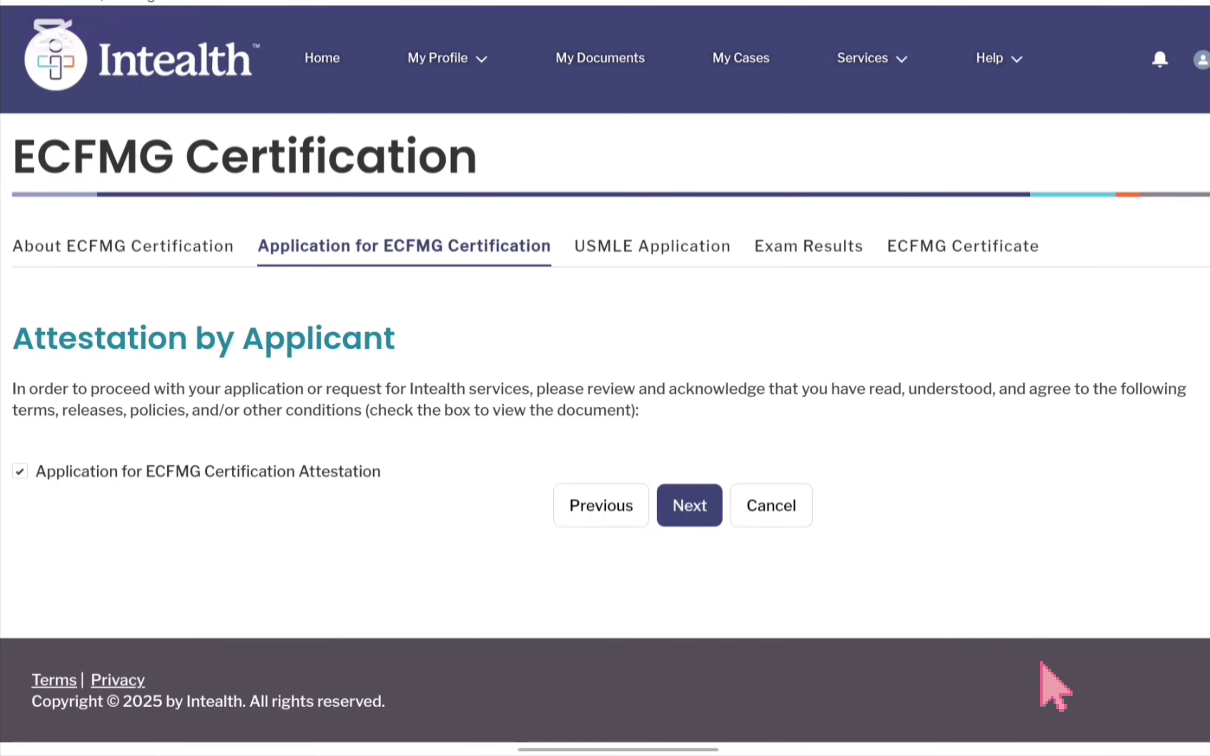
key("Return")
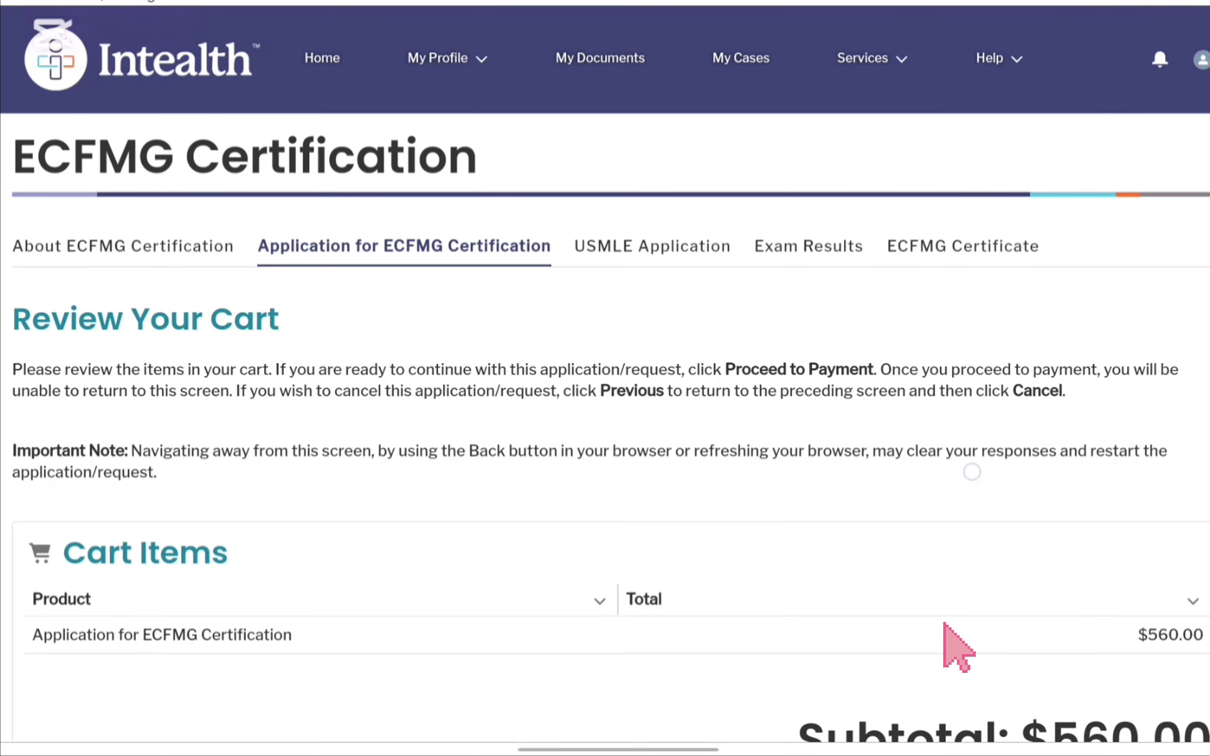
Confirm the $560.00 cart total and proceed to payment
scroll(951, 648, "down", 10)
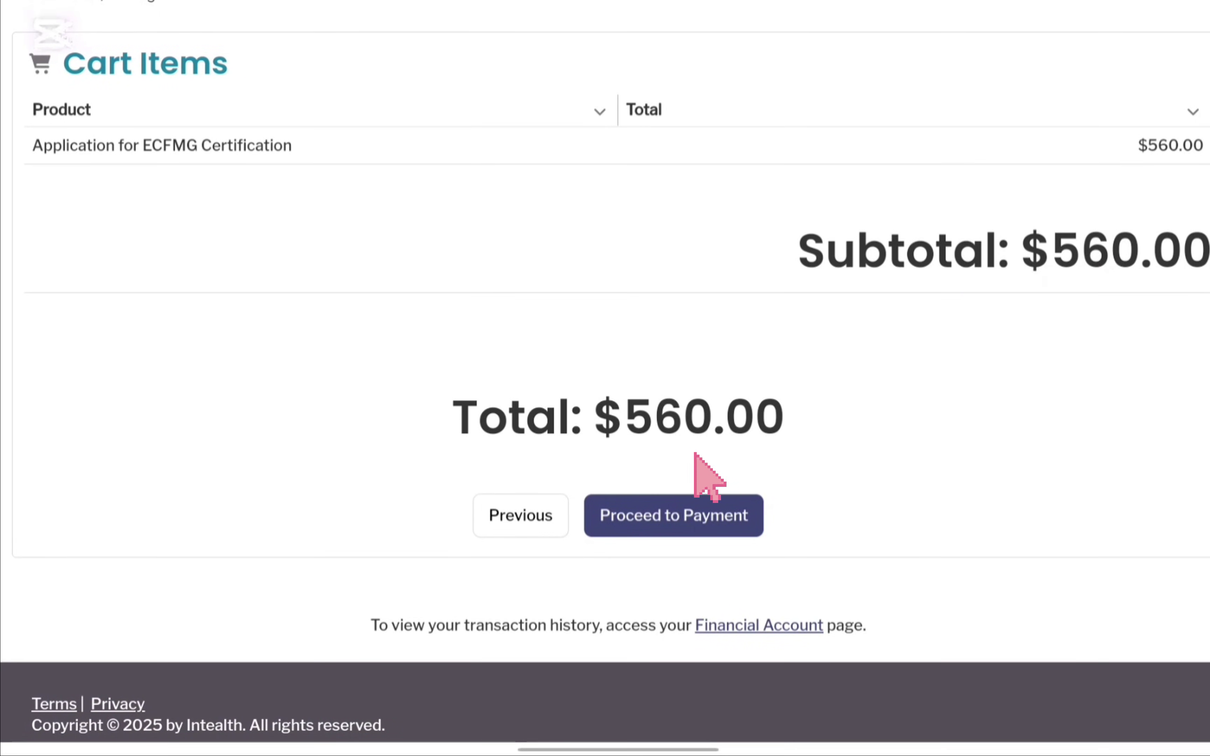
left_click(745, 505)
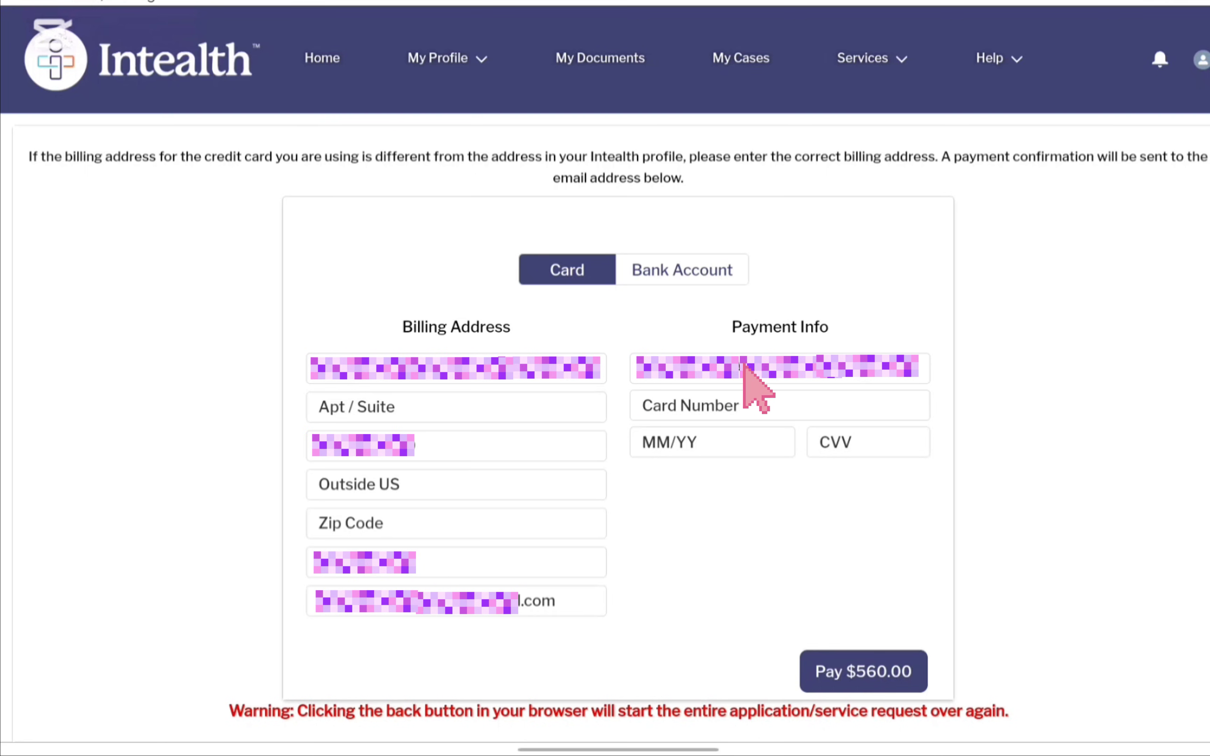
Scroll down through the $560.00 payment form
scroll(766, 363, "down", 10)
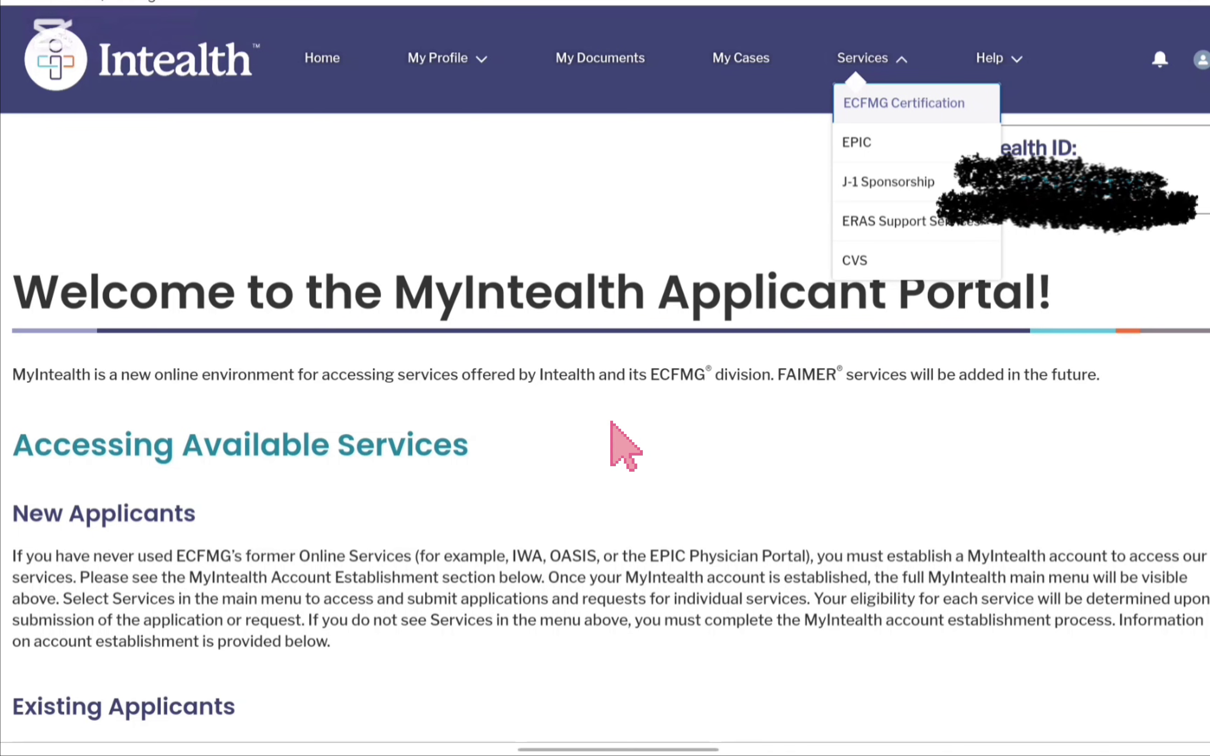
Open the ECFMG Certification service and scroll back up its application overview page
key("Return")
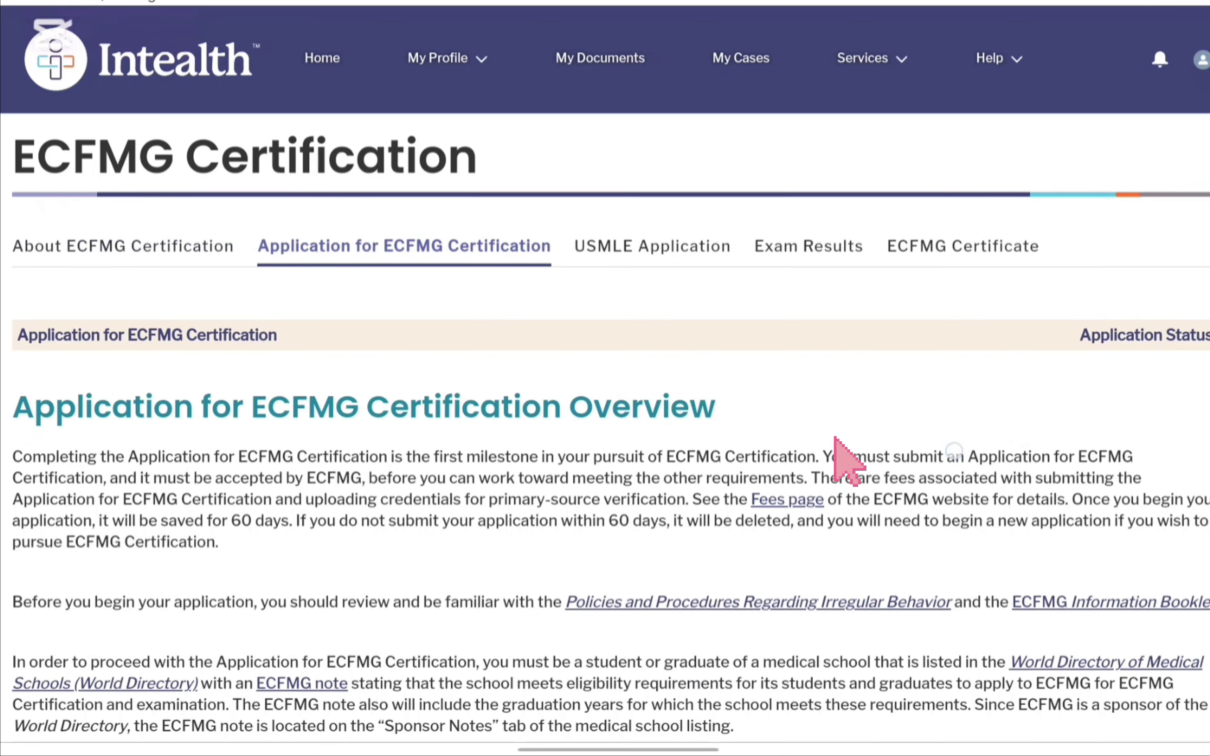
scroll(890, 459, "up", 2)
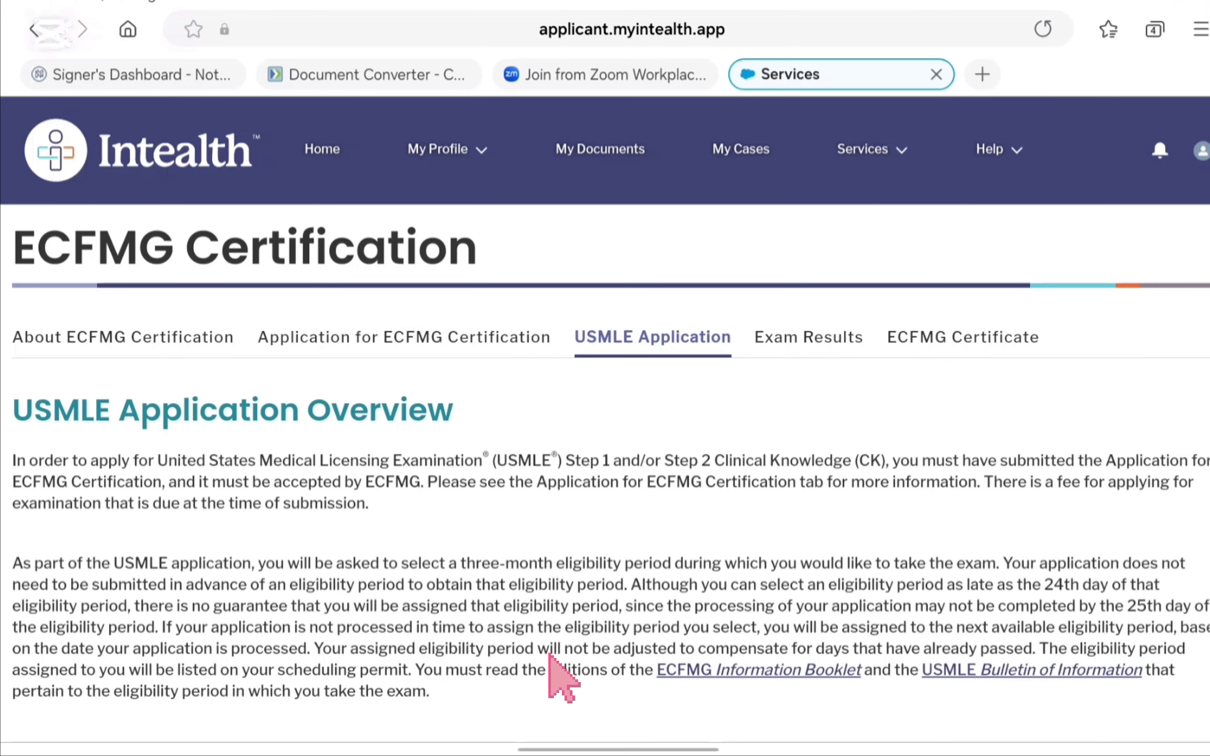
scroll(530, 700, "down", 3)
scroll(524, 688, "down", 1)
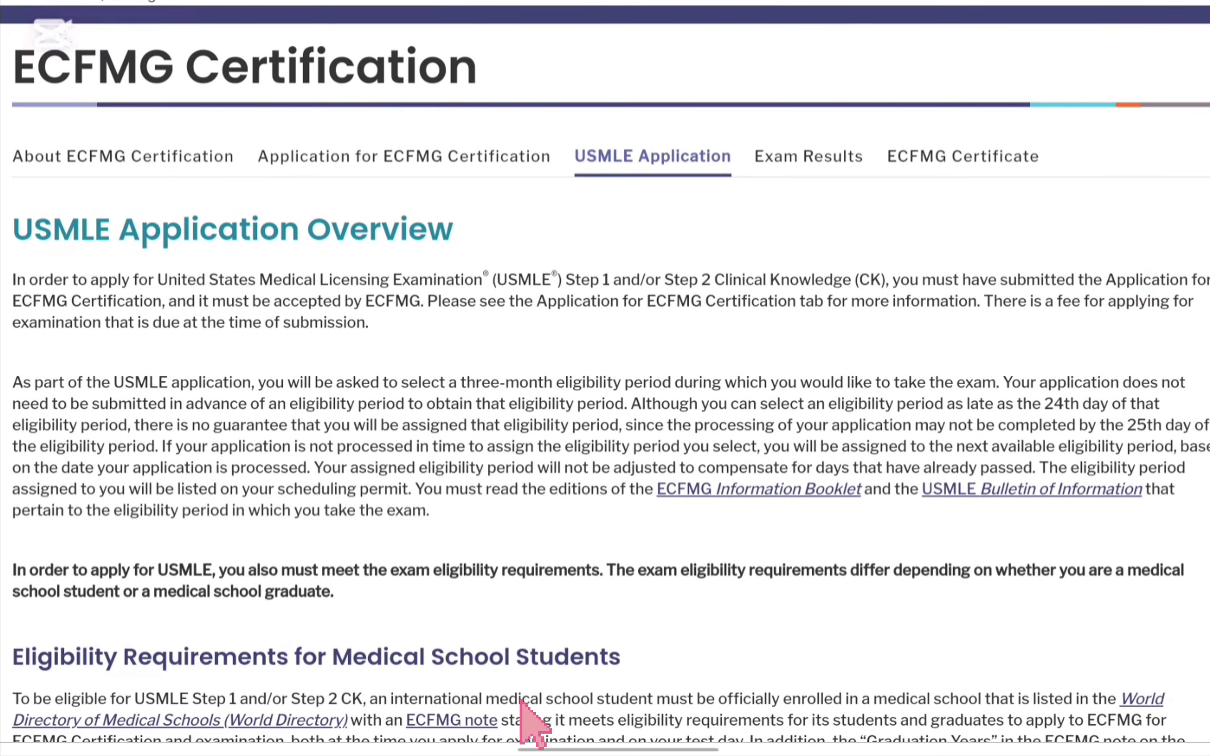
scroll(525, 710, "down", 4)
scroll(570, 683, "up", 3)
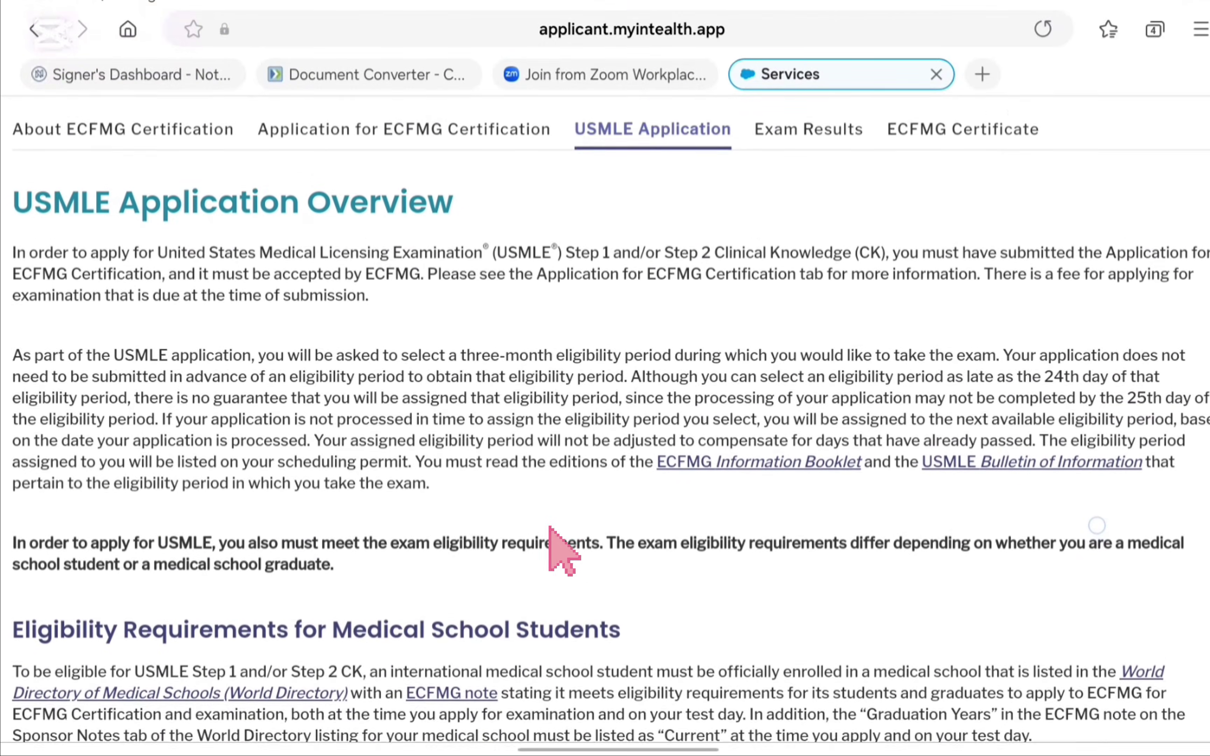
scroll(550, 550, "down", 10)
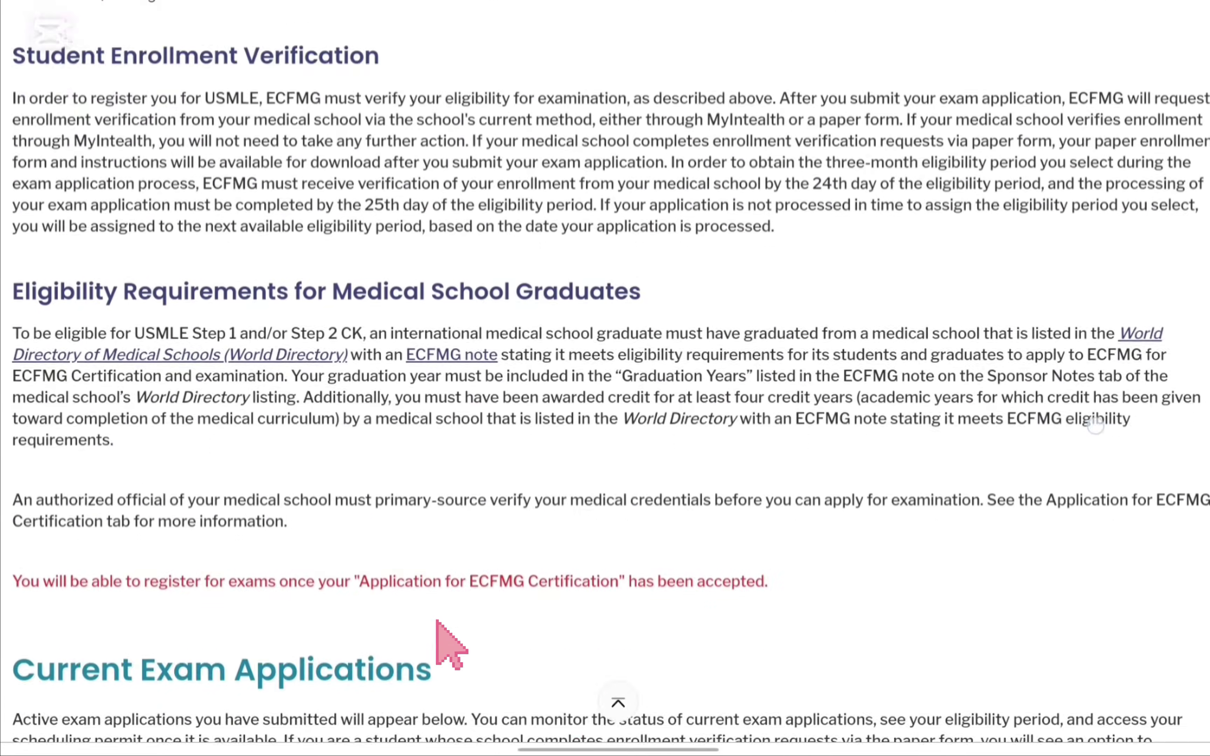
scroll(450, 645, "down", 5)
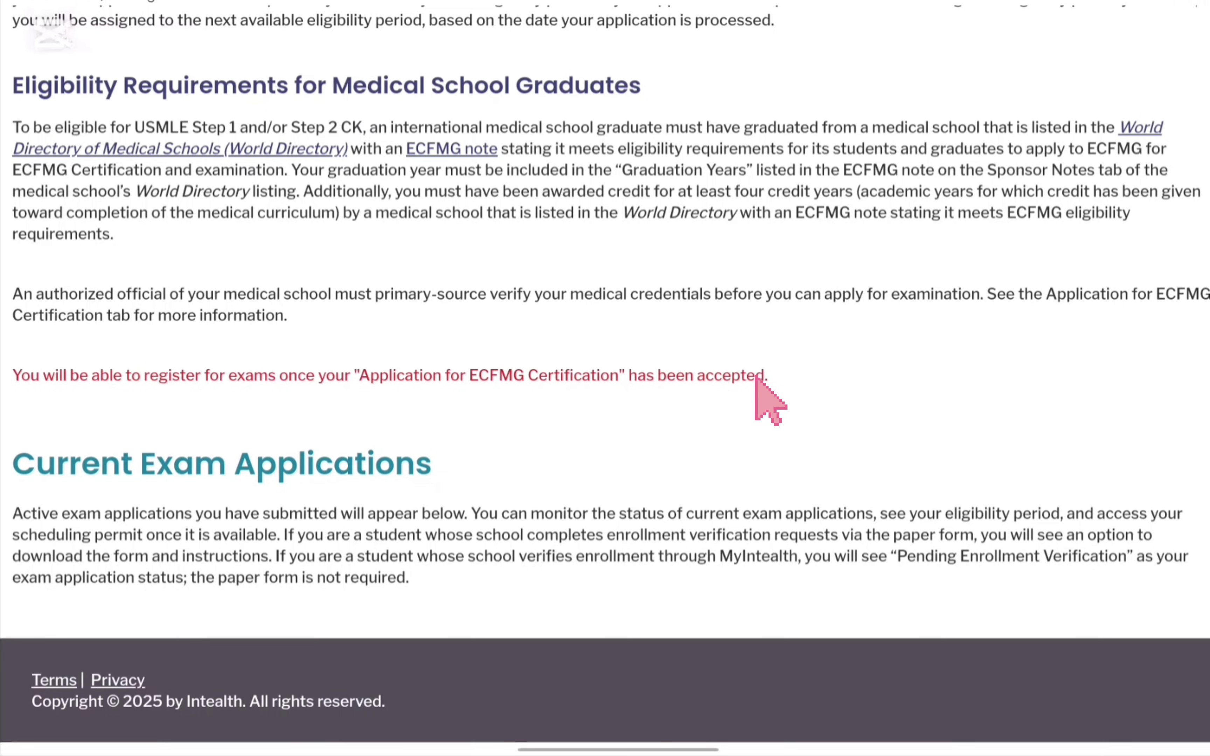
scroll(756, 378, "up", 15)
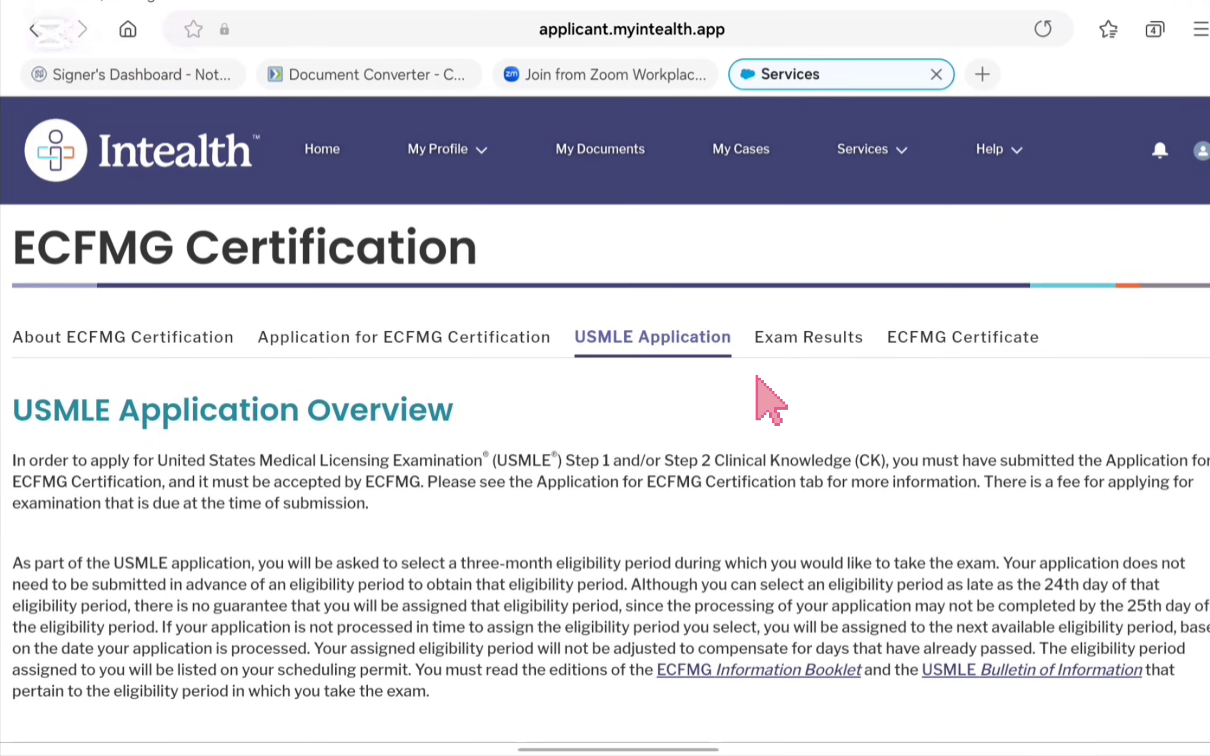